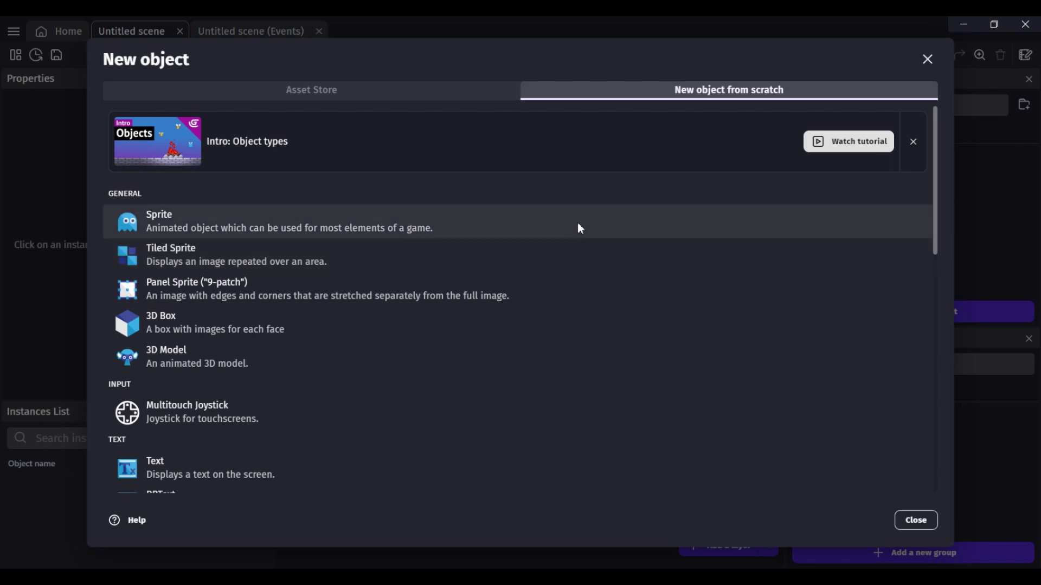
Choose the Sprite object type and start importing an image for NewSprite's first animation.
click(579, 226)
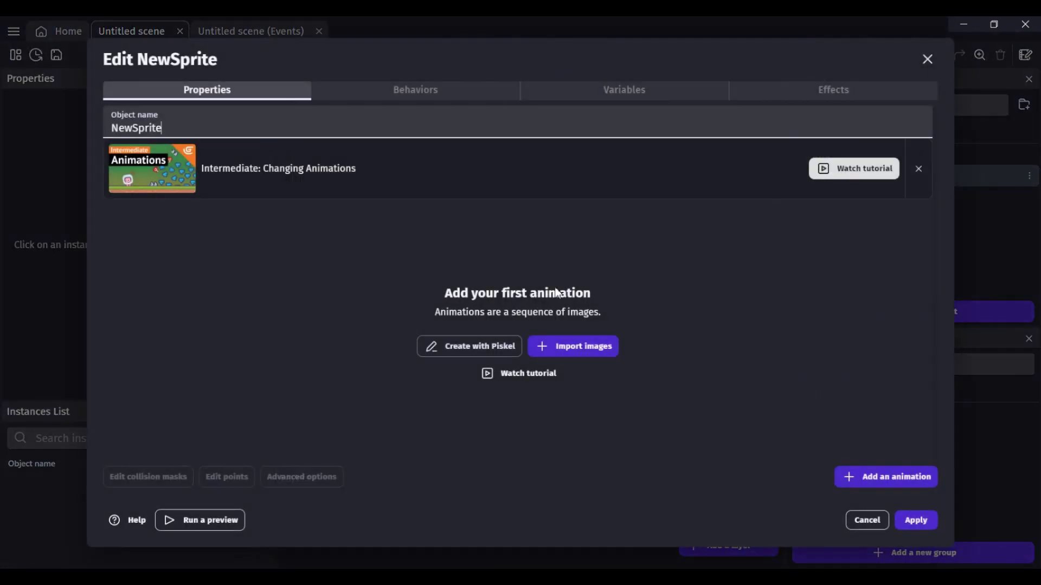
click(545, 347)
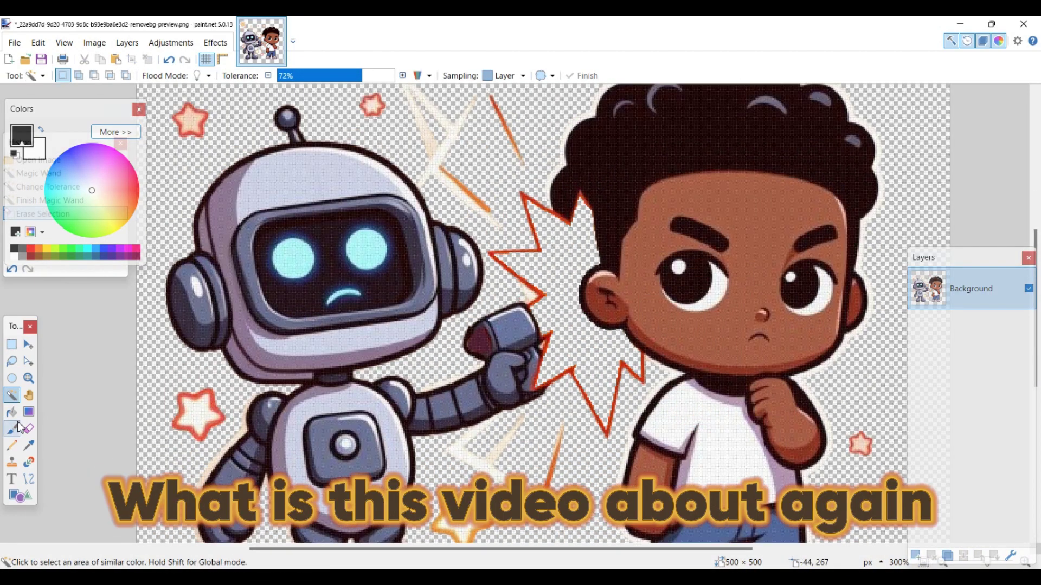
Erase the red burst lines, a stray black line and the red stars around both characters.
click(28, 429)
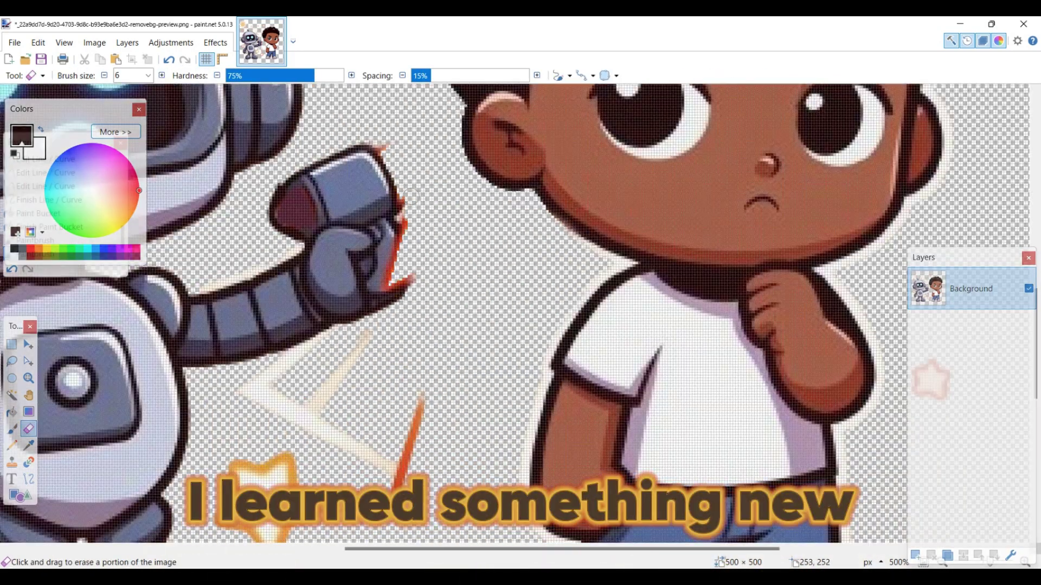
mouse_move(384, 152)
mouse_down()
mouse_move(404, 244)
mouse_move(414, 433)
mouse_move(325, 390)
mouse_move(254, 380)
mouse_up()
click(29, 479)
drag(390, 223, 402, 279)
click(201, 75)
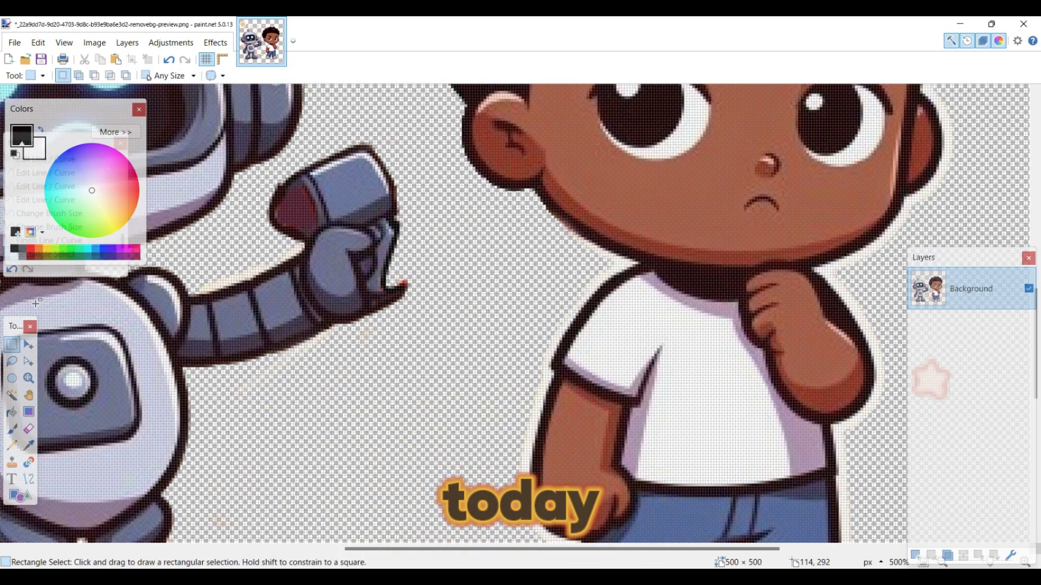
drag(388, 228, 401, 287)
key(b)
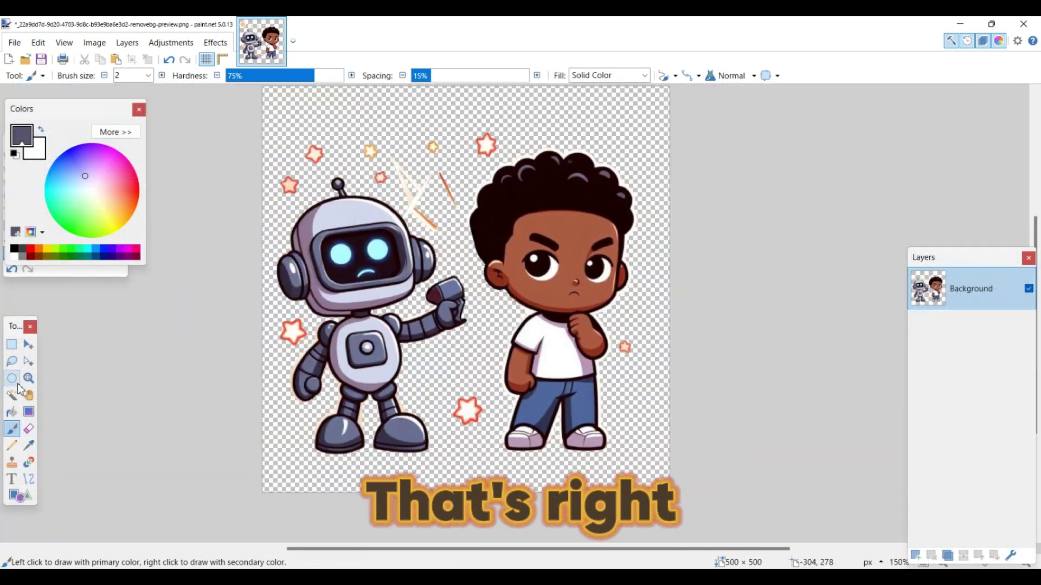
key(e)
drag(417, 195, 452, 388)
Cut the robot out and paste it into a new image.
key(s)
drag(263, 155, 466, 473)
key(ctrl+x)
key(ctrl+alt+v)
Apply a white object outline to the boy and select him with a rectangle.
click(216, 43)
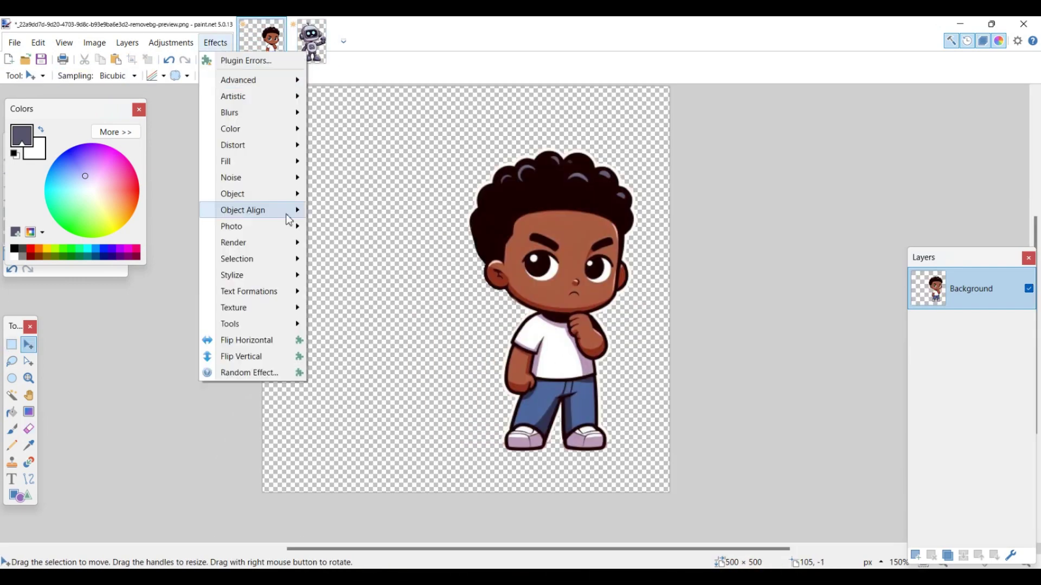
click(347, 211)
click(325, 351)
click(13, 346)
drag(446, 139, 652, 464)
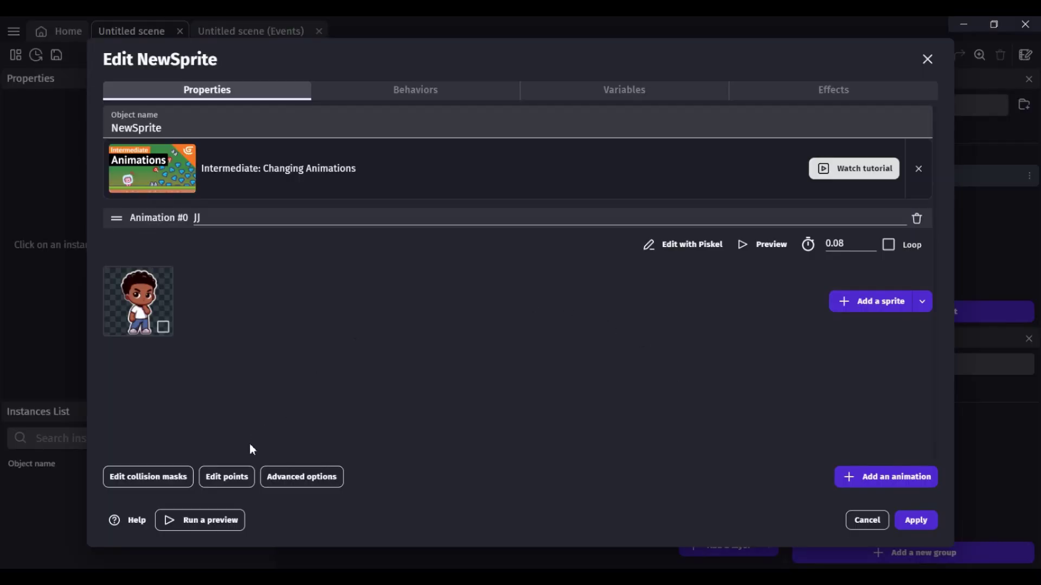
Set NewSprite's origin point to the top-left corner.
click(230, 486)
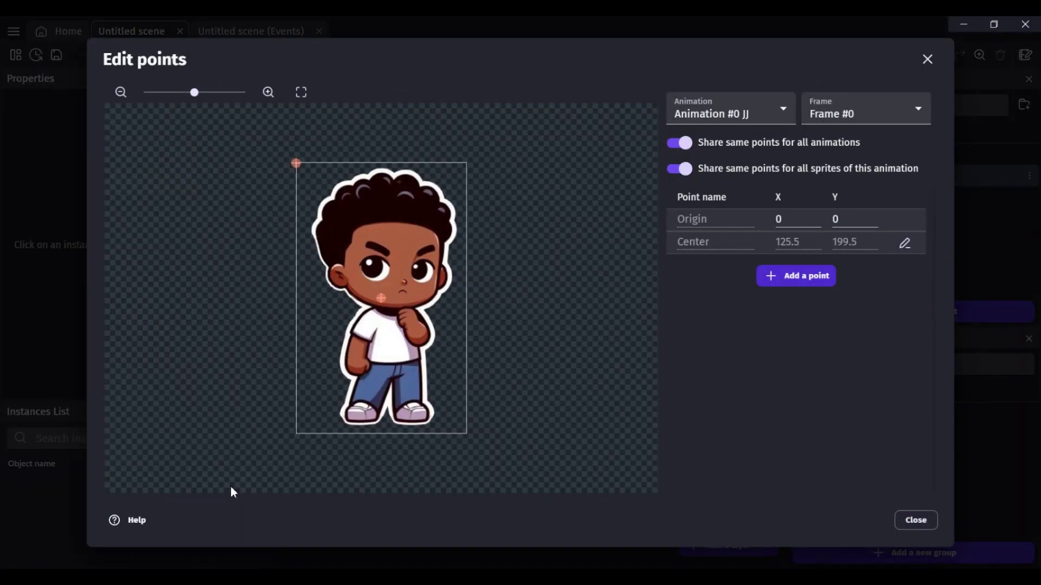
click(297, 166)
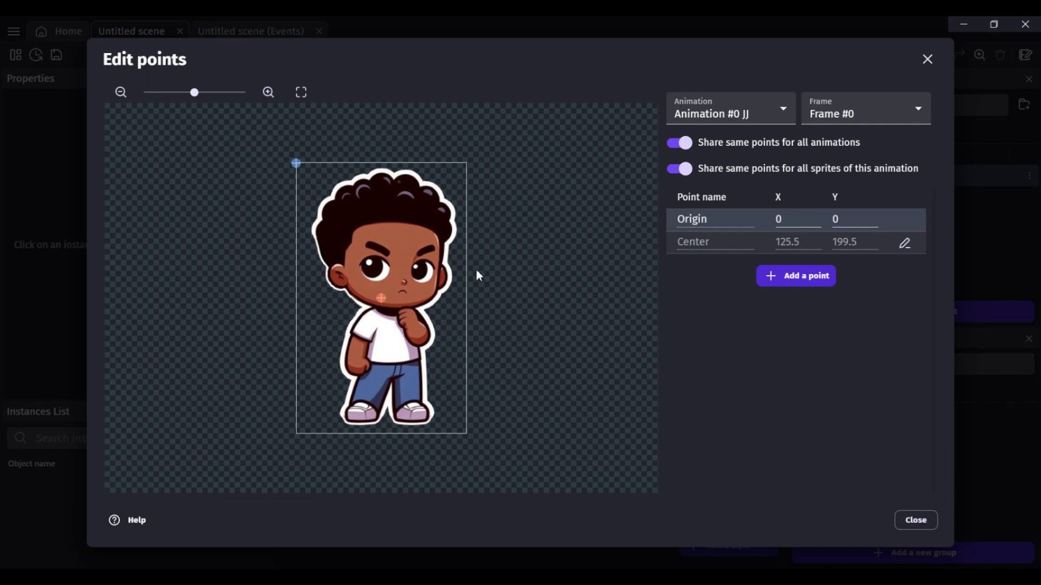
click(921, 521)
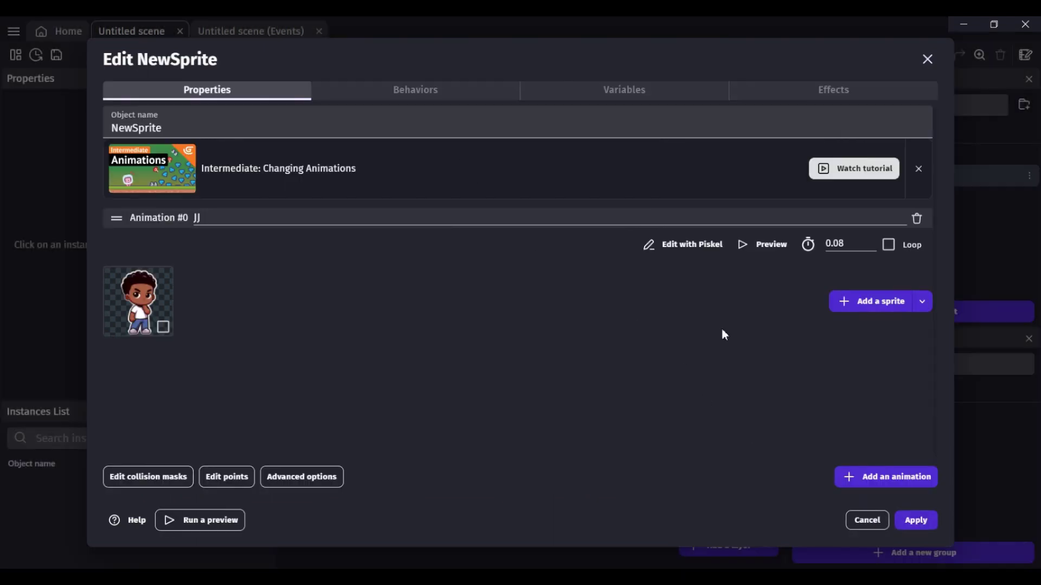
Apply the NewSprite settings and place a boy instance in the scene at 171, 192.
click(913, 522)
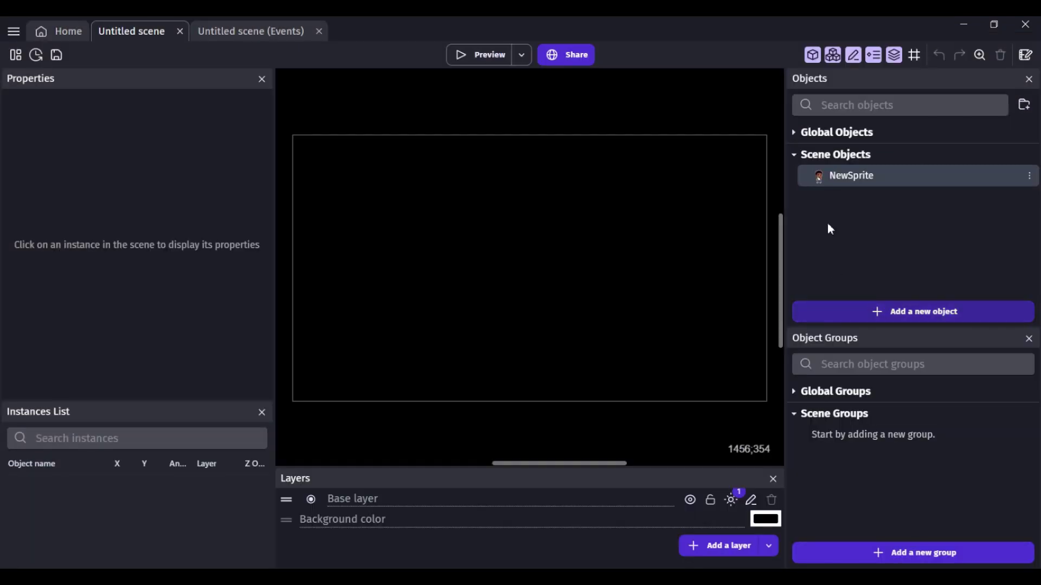
drag(825, 179, 362, 207)
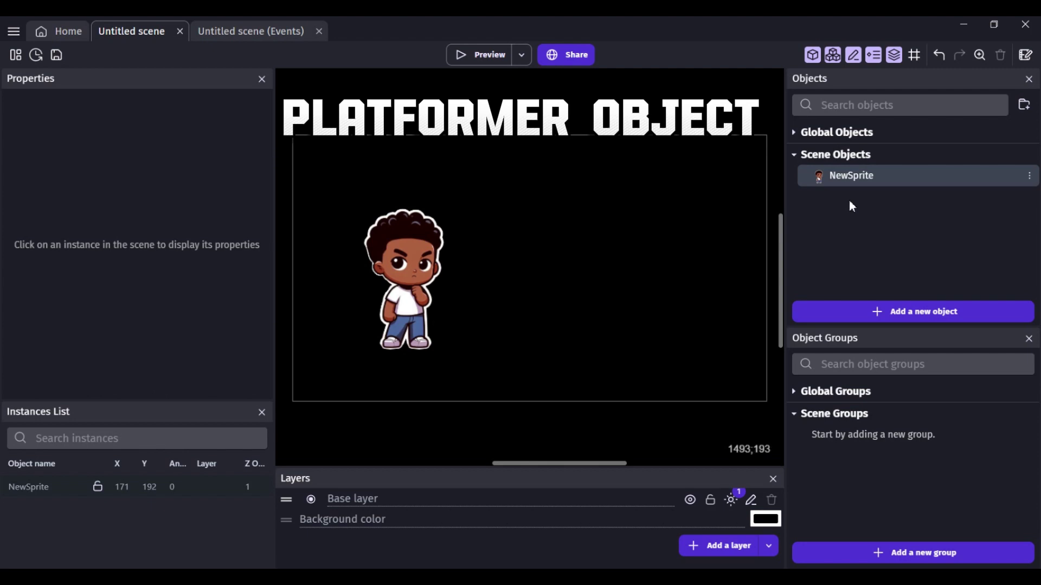
click(856, 313)
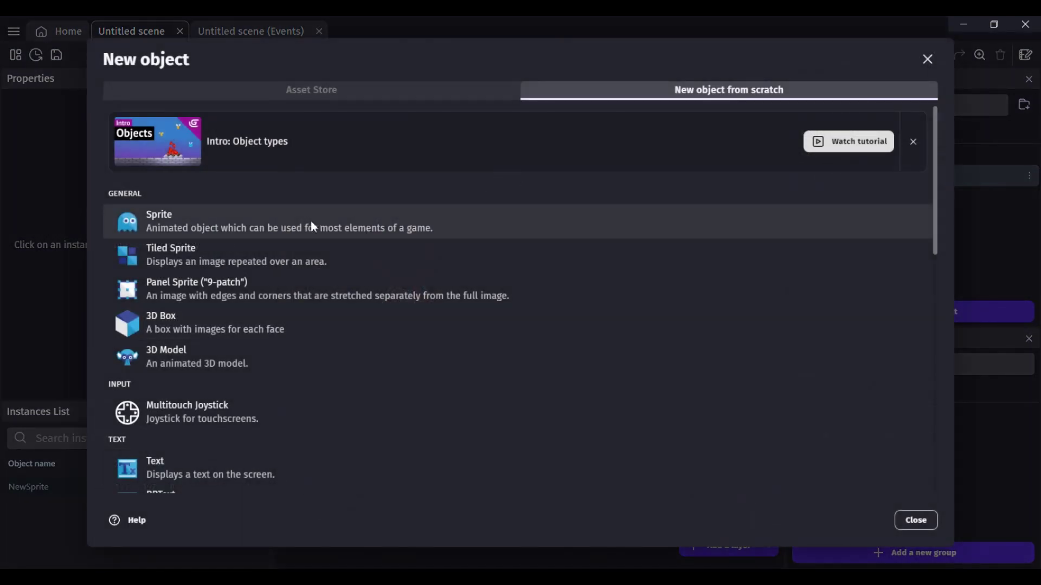
Create a sprite object named Robo from the robo image.
click(312, 226)
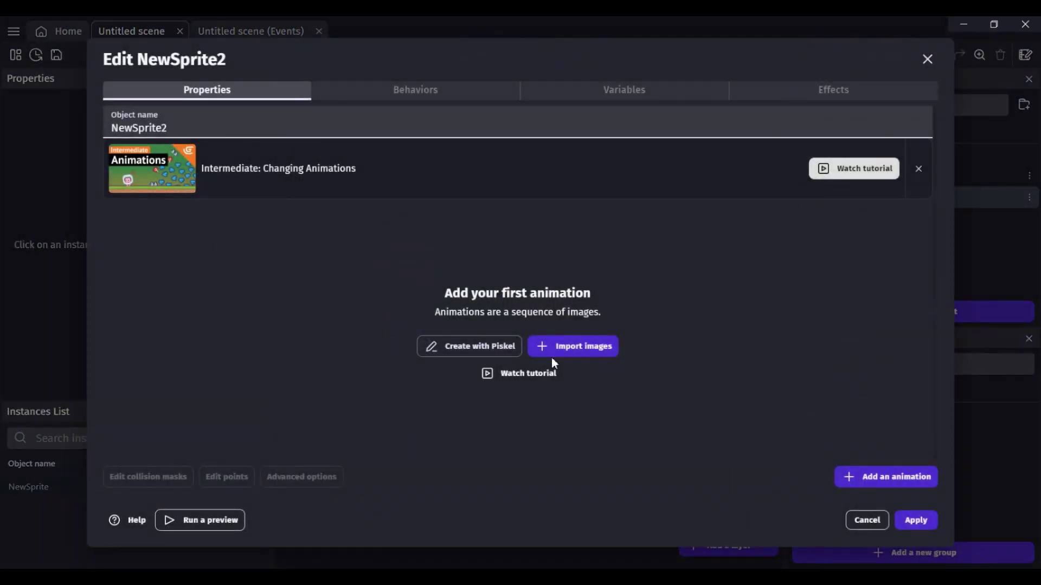
click(549, 342)
click(389, 157)
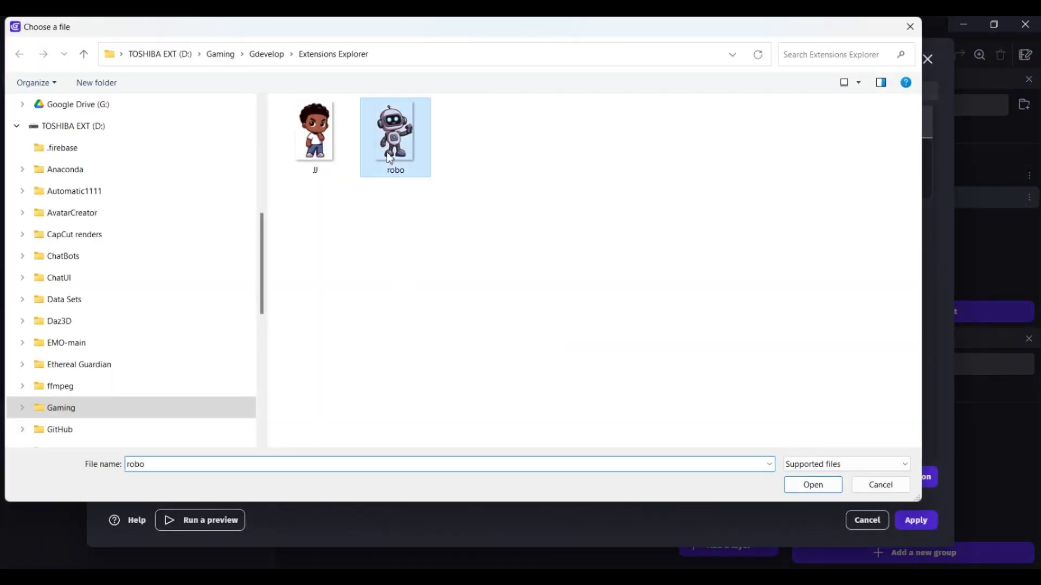
double_click(389, 158)
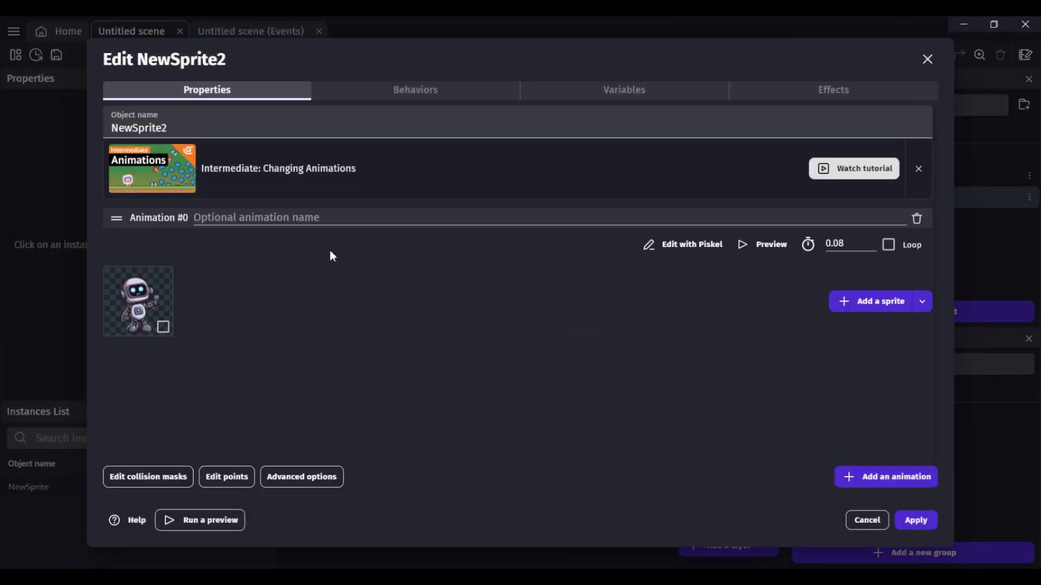
double_click(242, 130)
text(Robo)
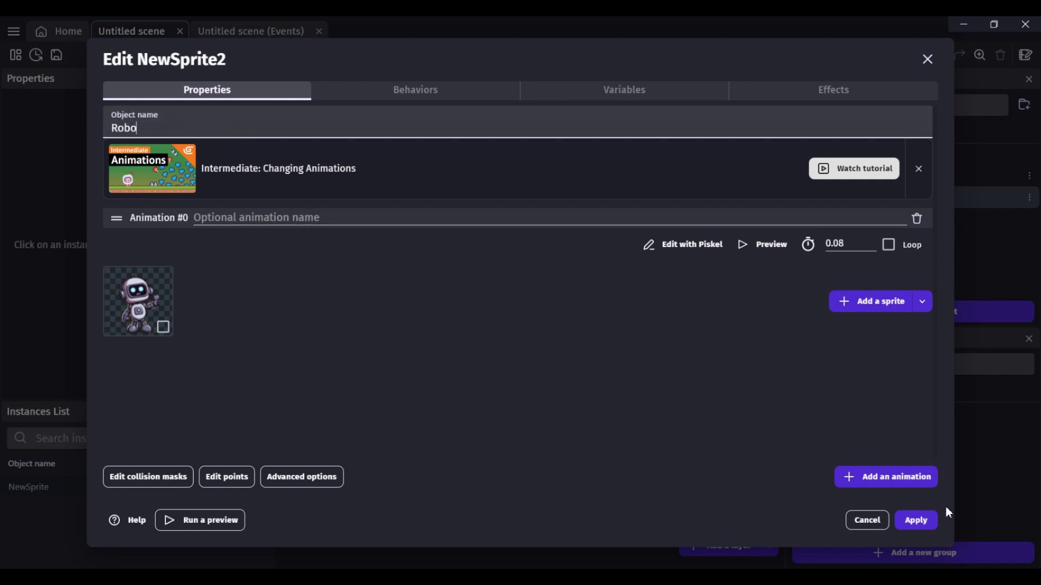
click(927, 520)
Place Robo in the scene, with the robot on the left and the boy on the right.
drag(844, 202, 506, 202)
drag(435, 256, 680, 250)
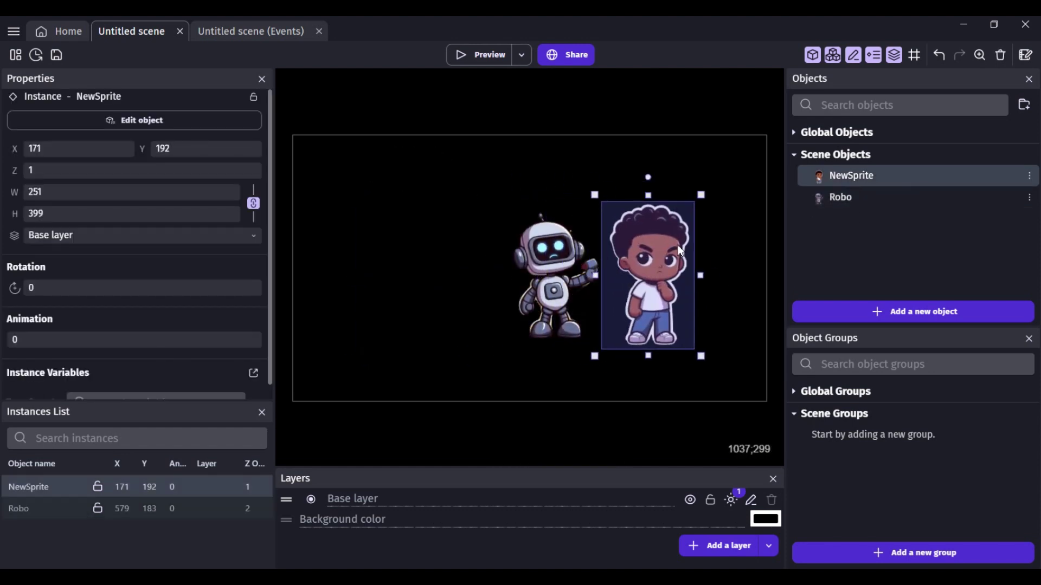
drag(536, 271, 428, 271)
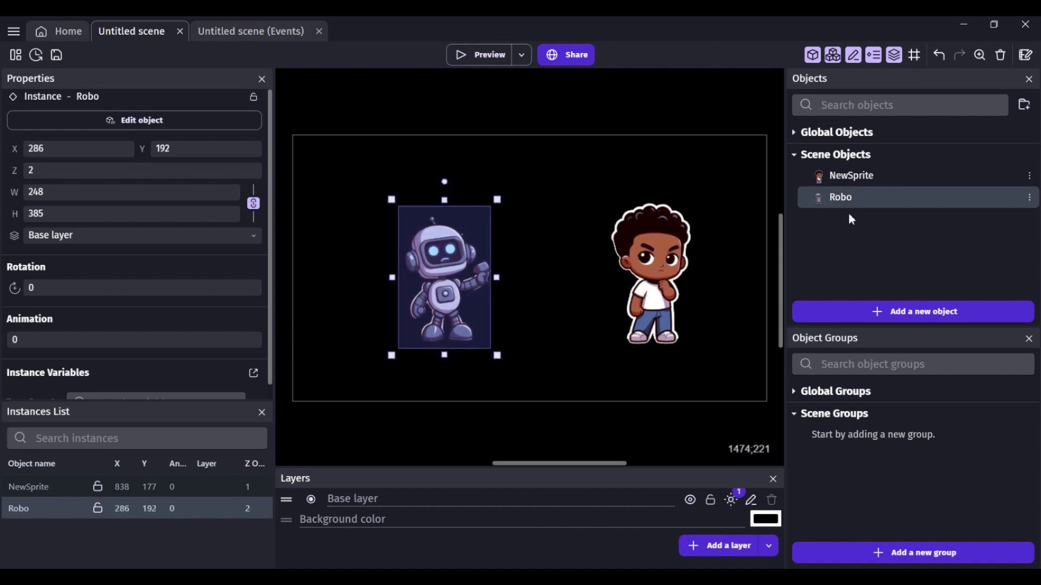
Rename the NewSprite object to JJ.
double_click(845, 176)
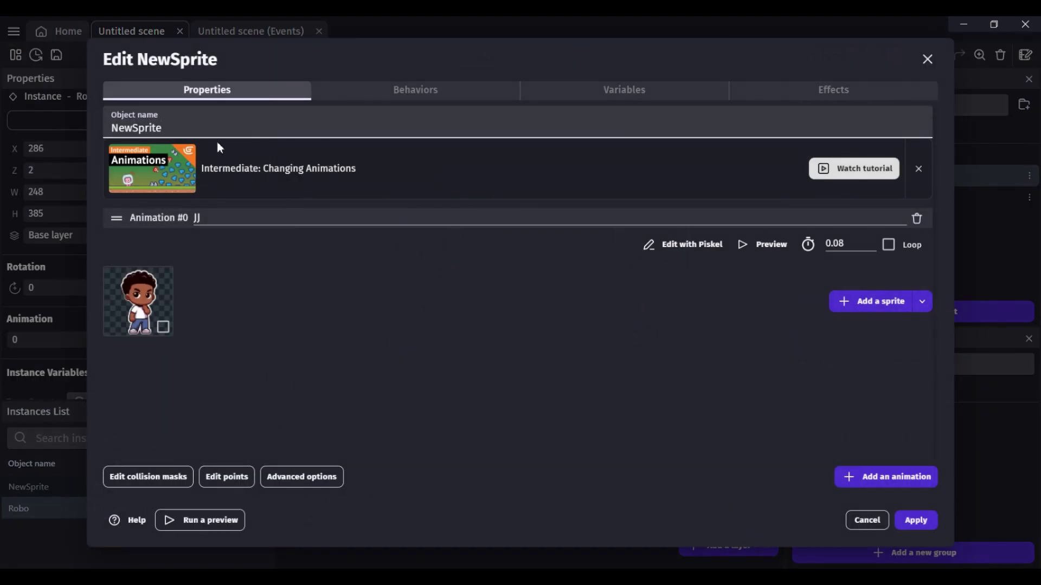
double_click(198, 128)
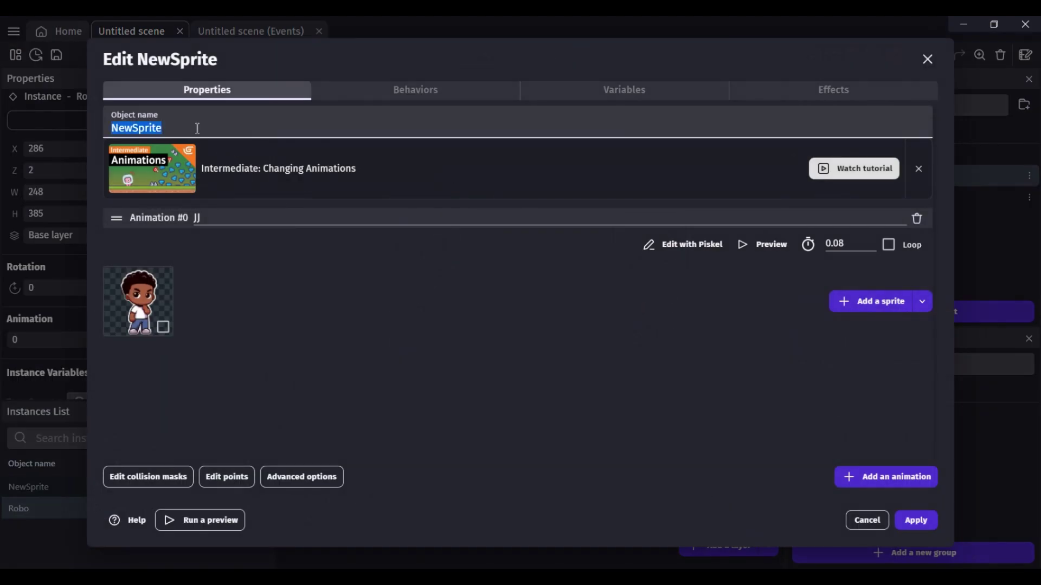
text(JJ)
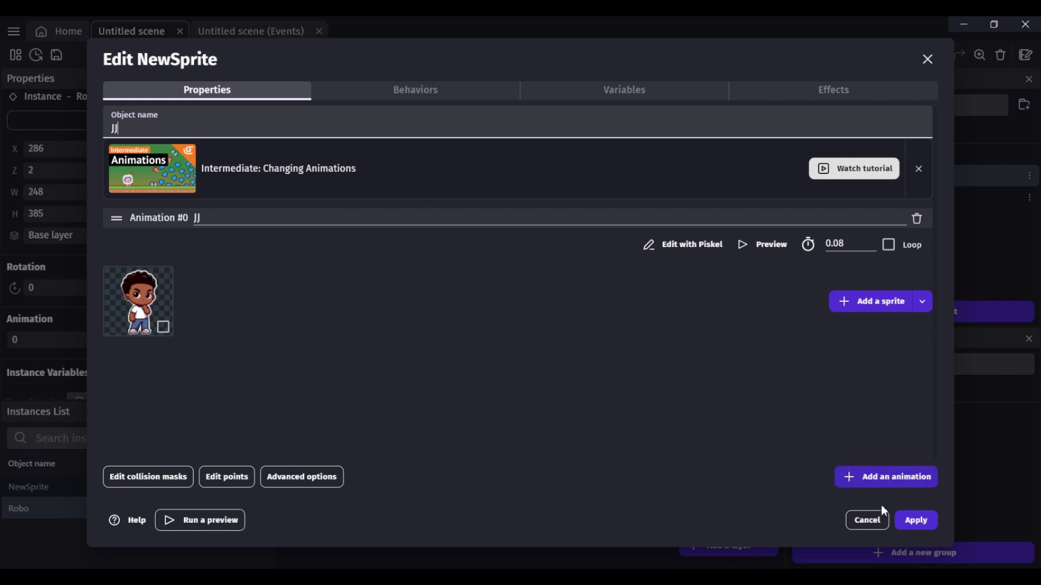
click(915, 522)
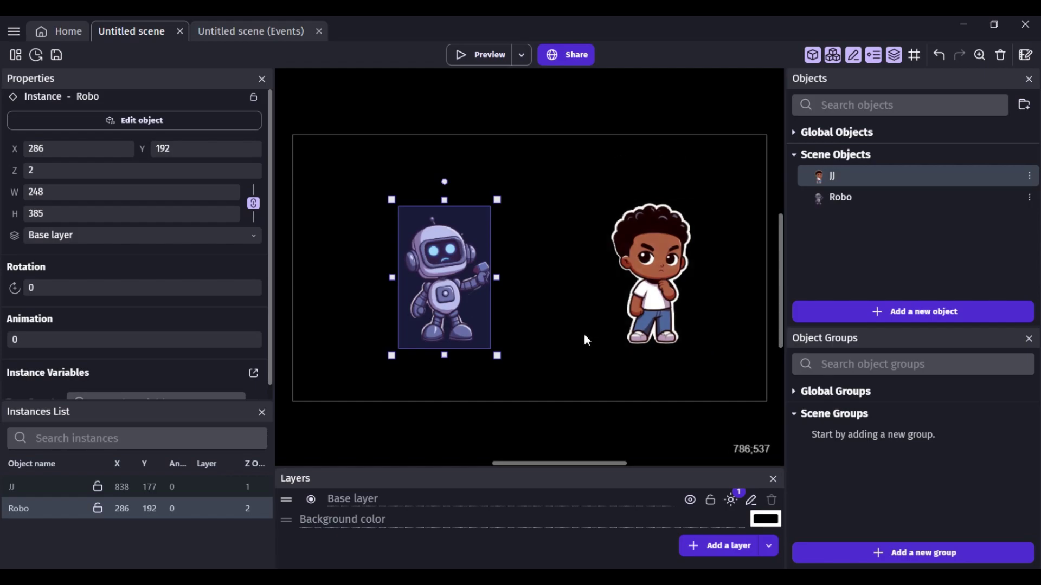
Preview the scene, then move Robo up to 273, 103 and JJ up to 696, 65.
click(483, 56)
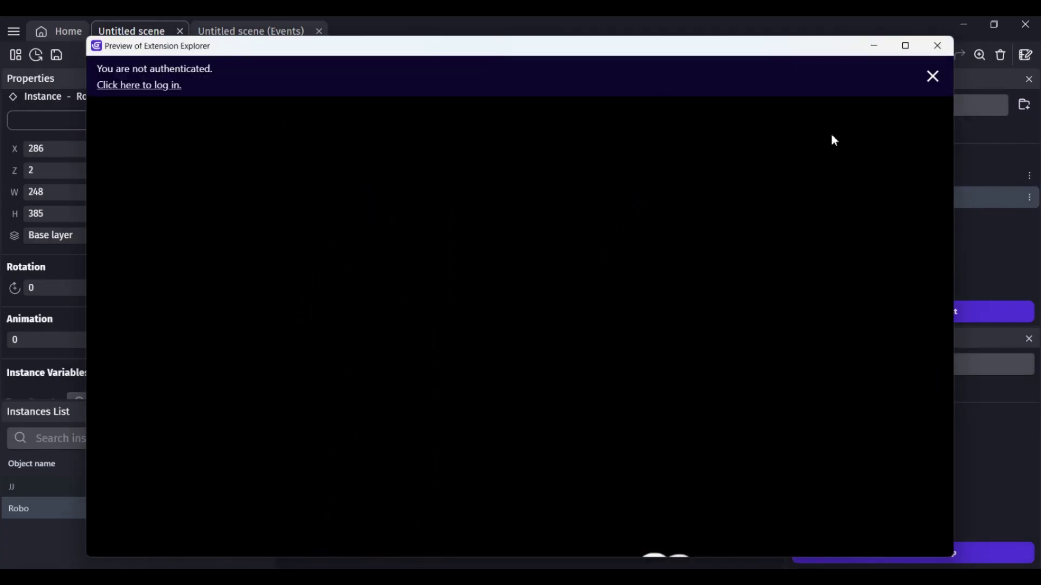
click(937, 45)
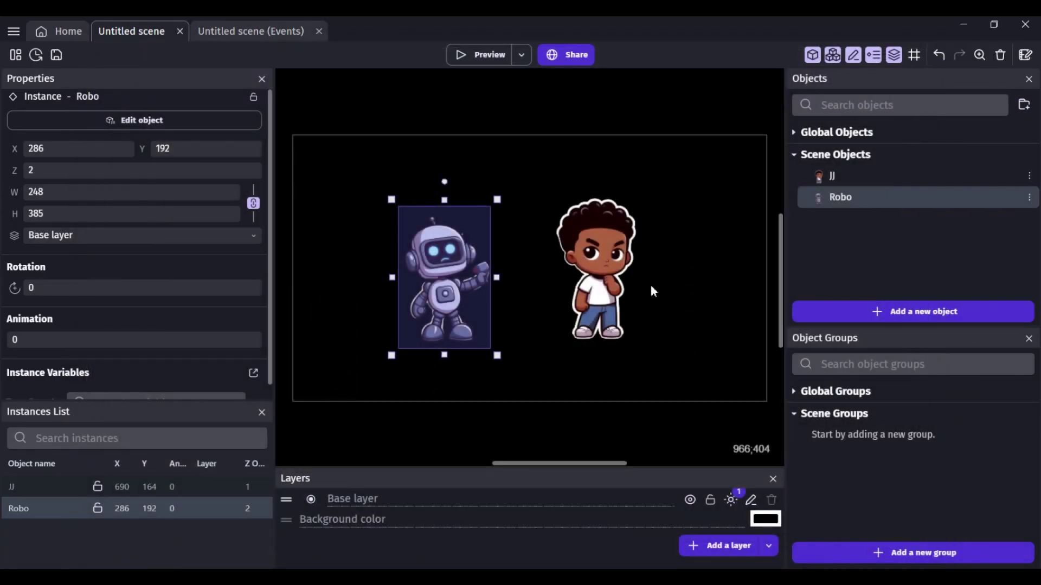
drag(464, 299, 459, 266)
click(579, 266)
drag(579, 266, 580, 219)
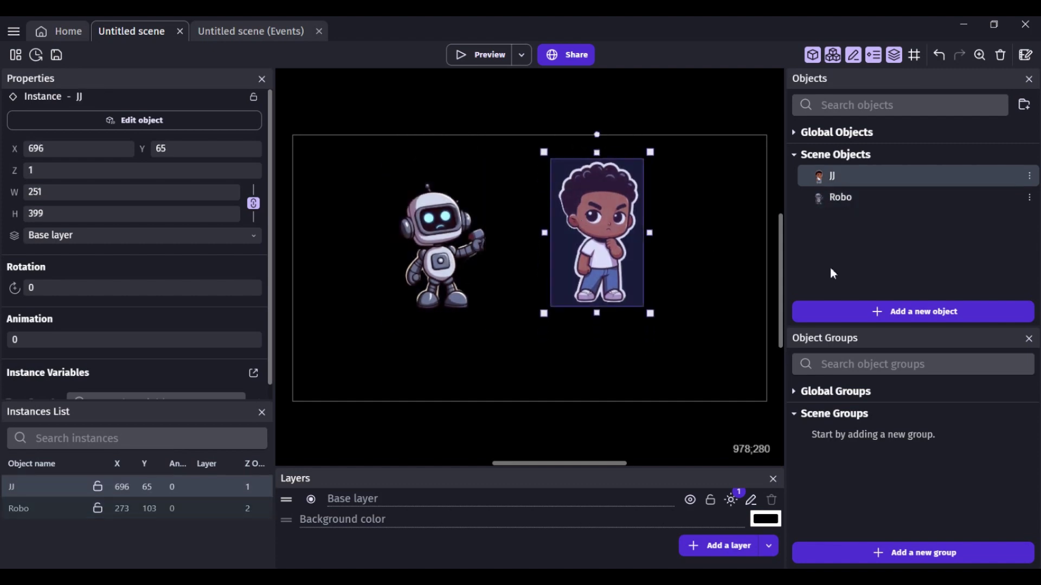
Draw a new sprite's 64×64 frame in Piskel, filled with #5c0707, named ground.
click(902, 314)
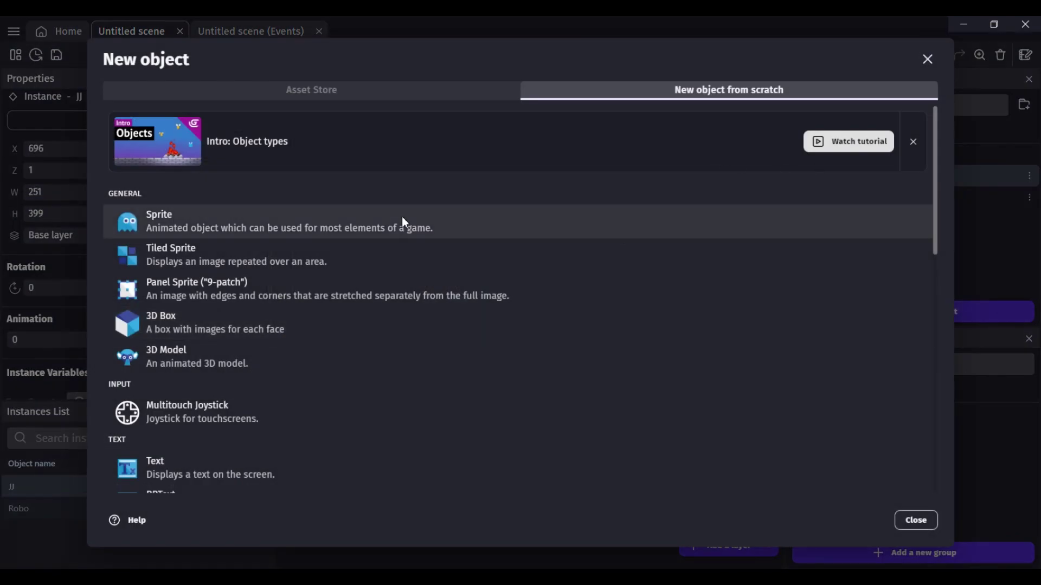
click(320, 226)
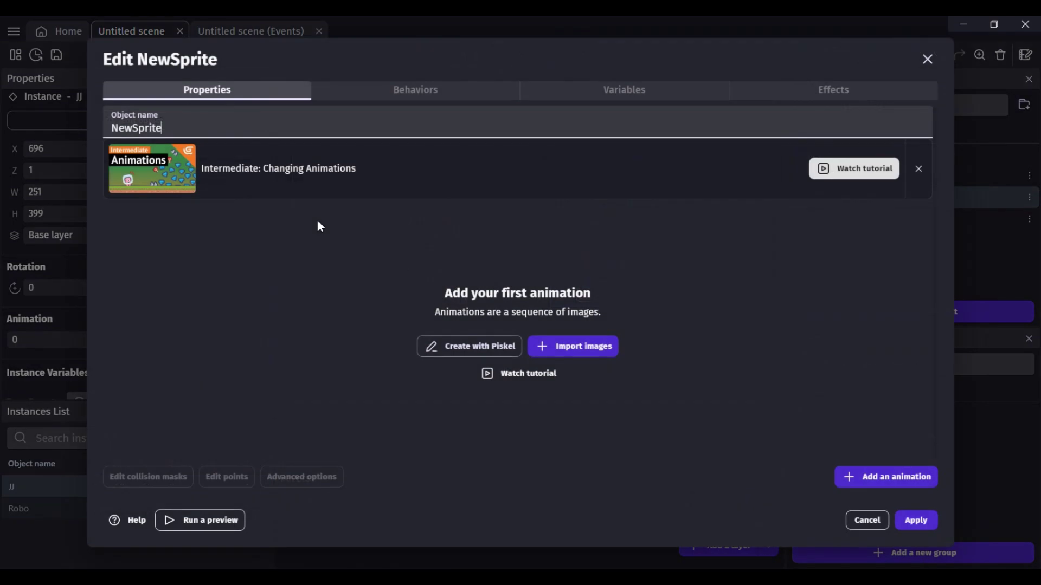
click(513, 349)
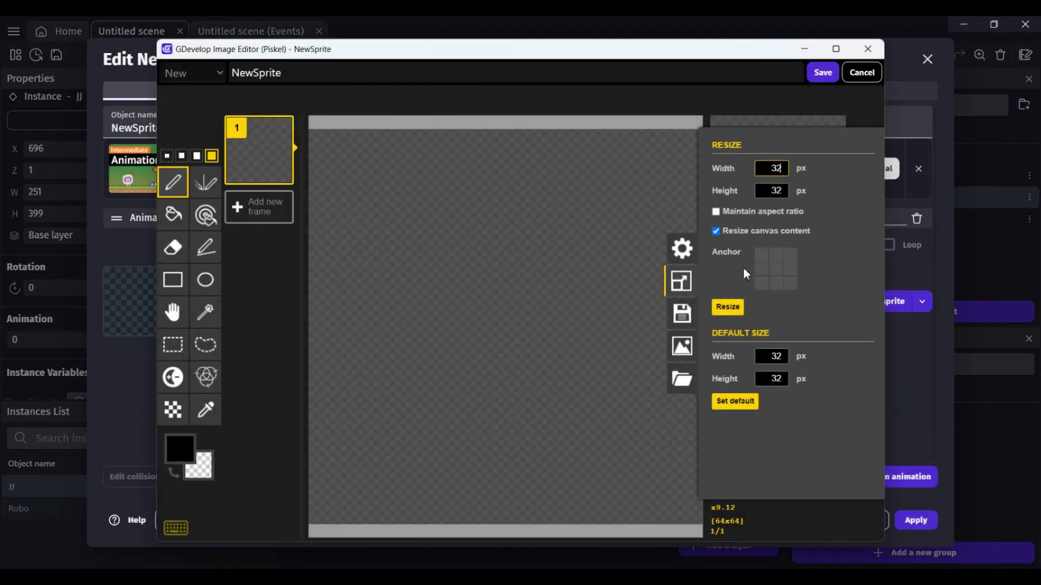
click(180, 450)
drag(287, 375, 288, 369)
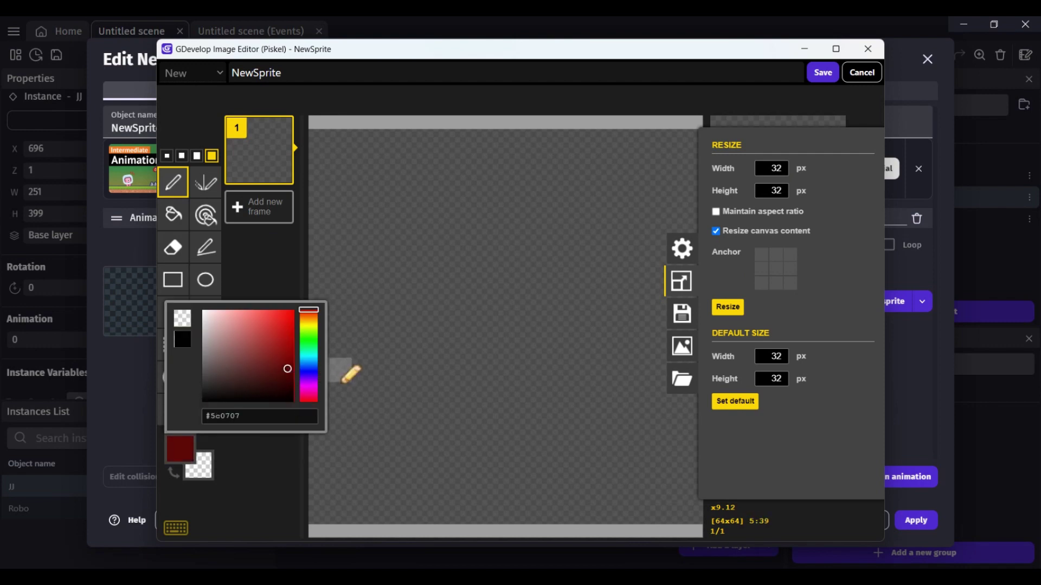
click(206, 280)
click(174, 217)
click(405, 276)
double_click(274, 69)
text(ground)
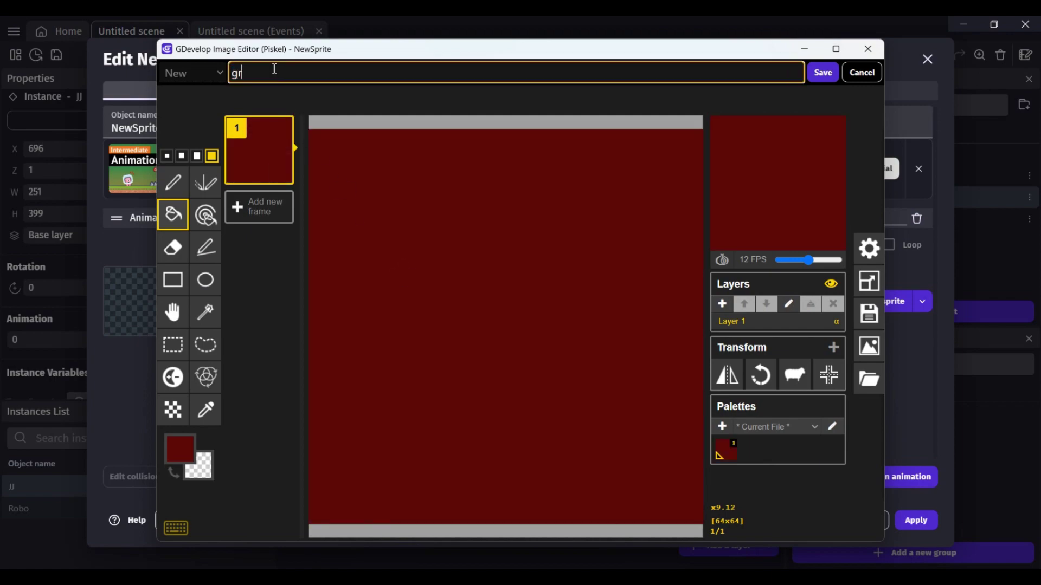
click(823, 74)
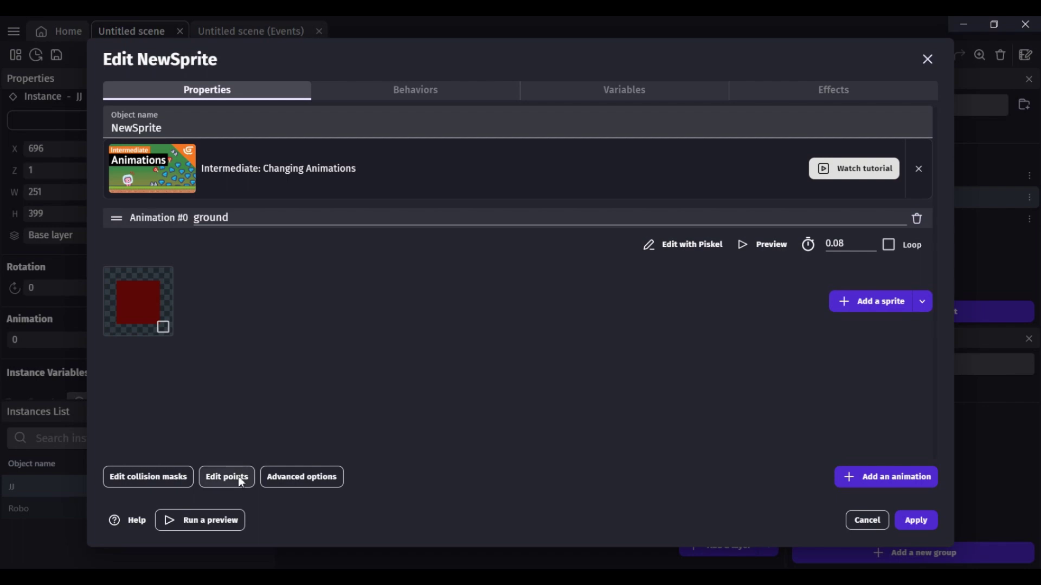
Review the red sprite's points and collision mask, then add the Platform behavior and apply.
click(239, 476)
click(914, 521)
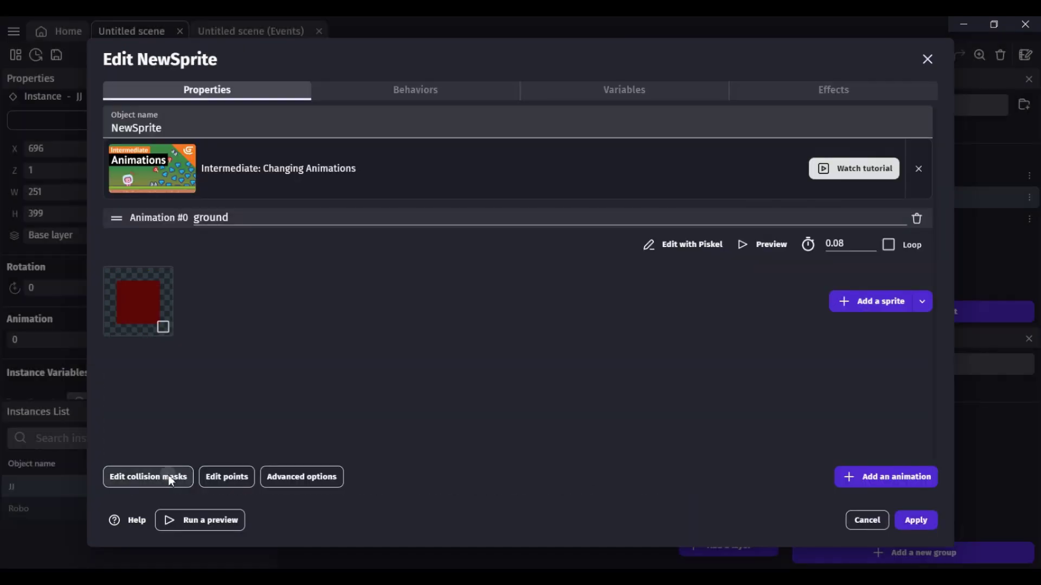
click(149, 476)
click(914, 522)
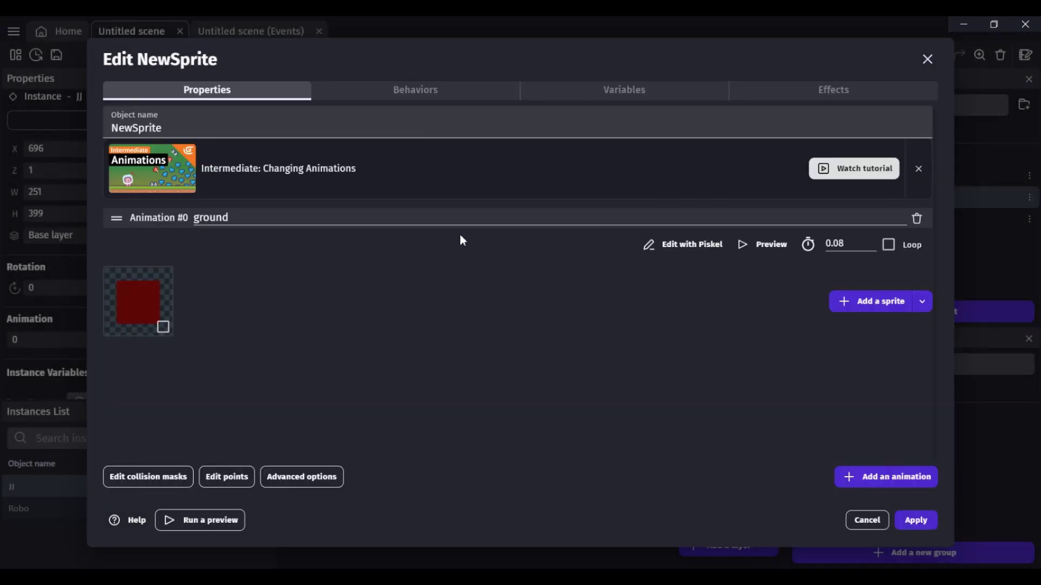
click(416, 91)
click(507, 317)
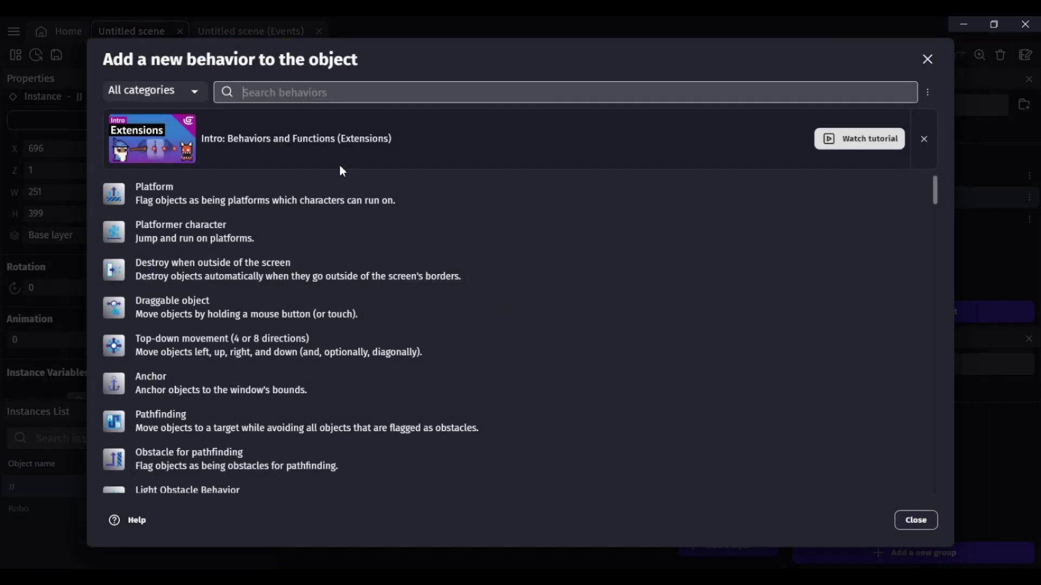
click(163, 194)
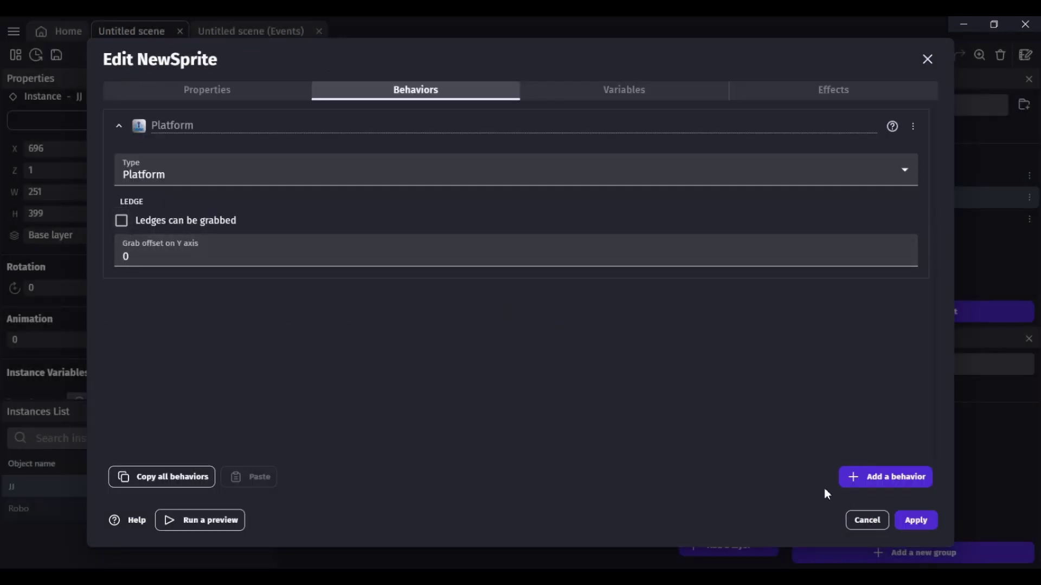
click(916, 521)
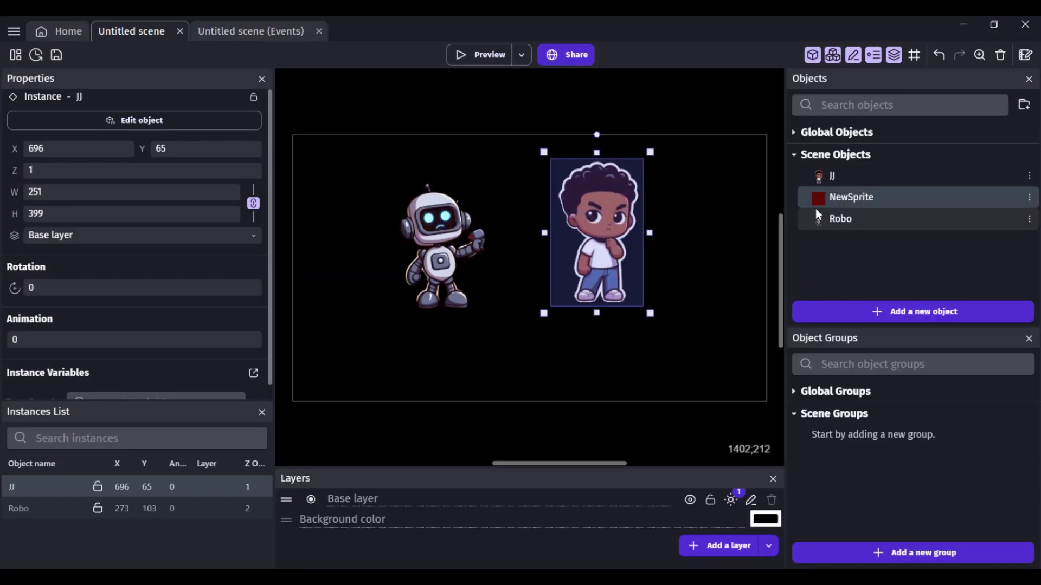
Rename the red sprite object to ground.
double_click(838, 199)
double_click(268, 126)
text(ground)
click(916, 521)
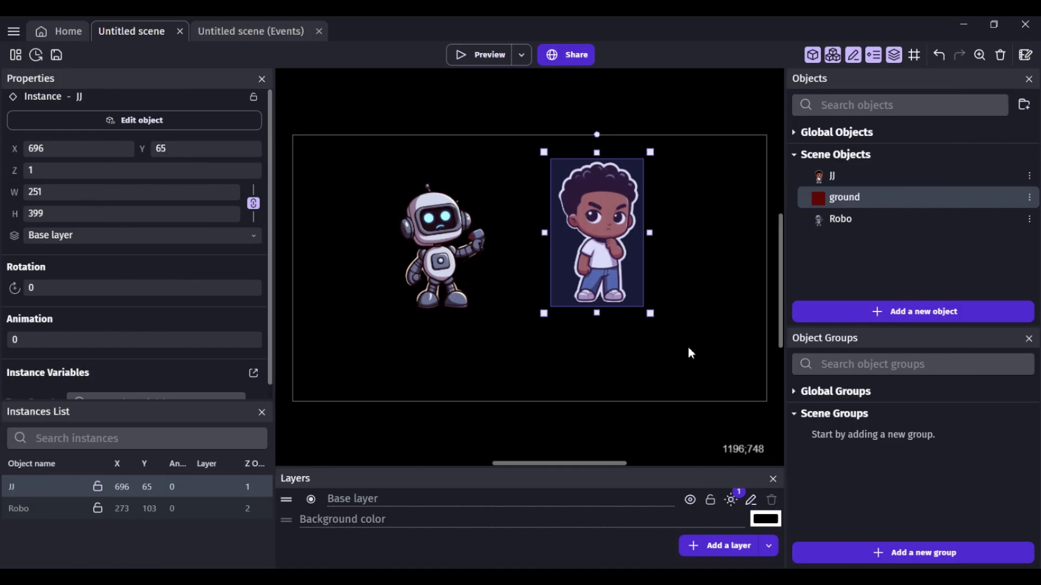
Place ground in the scene, stretch it to 1271×64 at 2, 601, and preview.
drag(846, 195, 771, 388)
drag(351, 370, 285, 371)
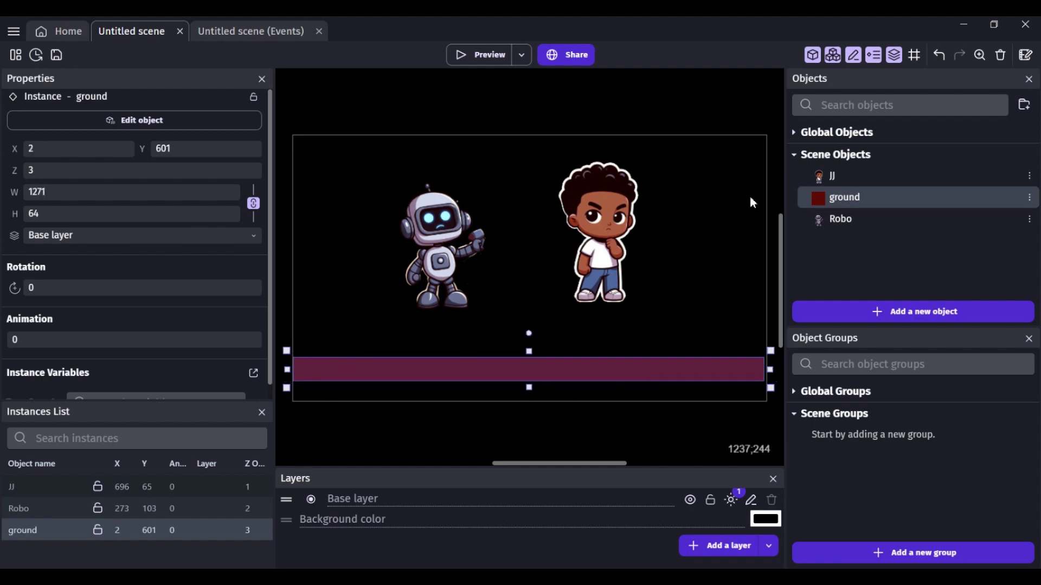
click(488, 59)
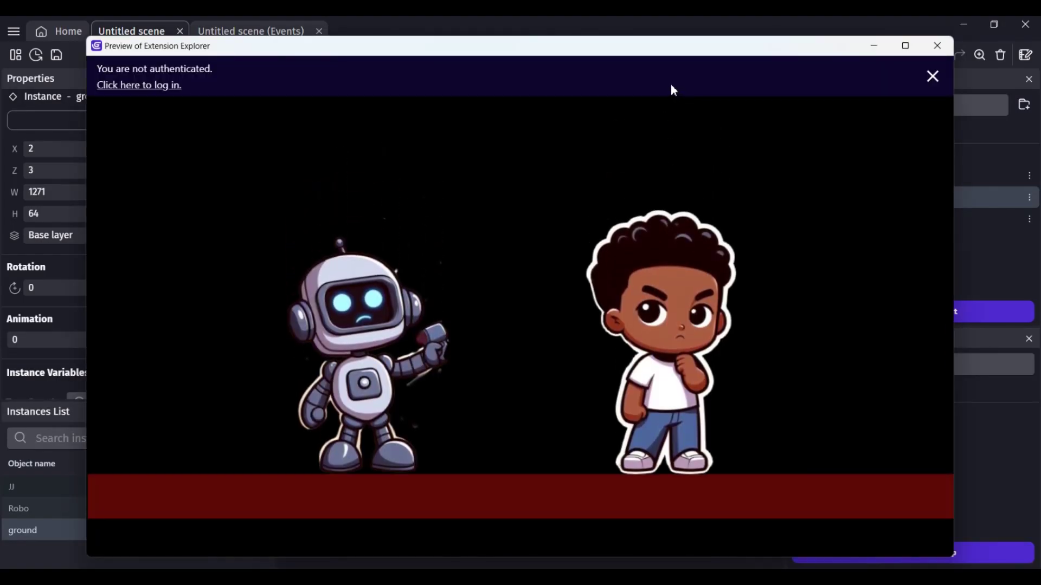
Move JJ right and Robo down above the ground bar, then preview the scene again.
click(932, 76)
click(943, 47)
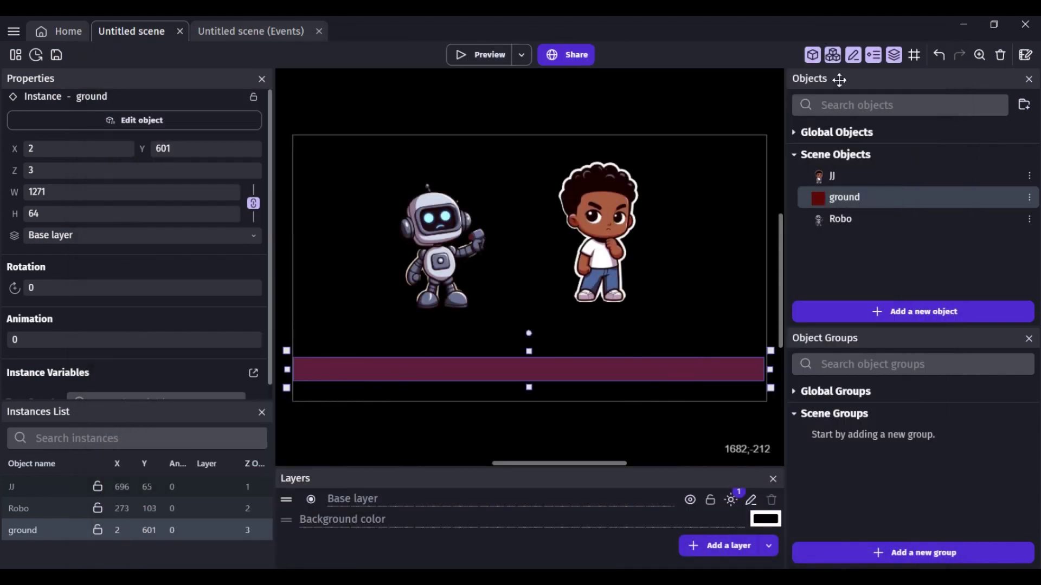
click(349, 241)
drag(593, 220, 672, 260)
drag(356, 245, 353, 279)
drag(675, 260, 686, 285)
drag(392, 290, 385, 300)
key(F5)
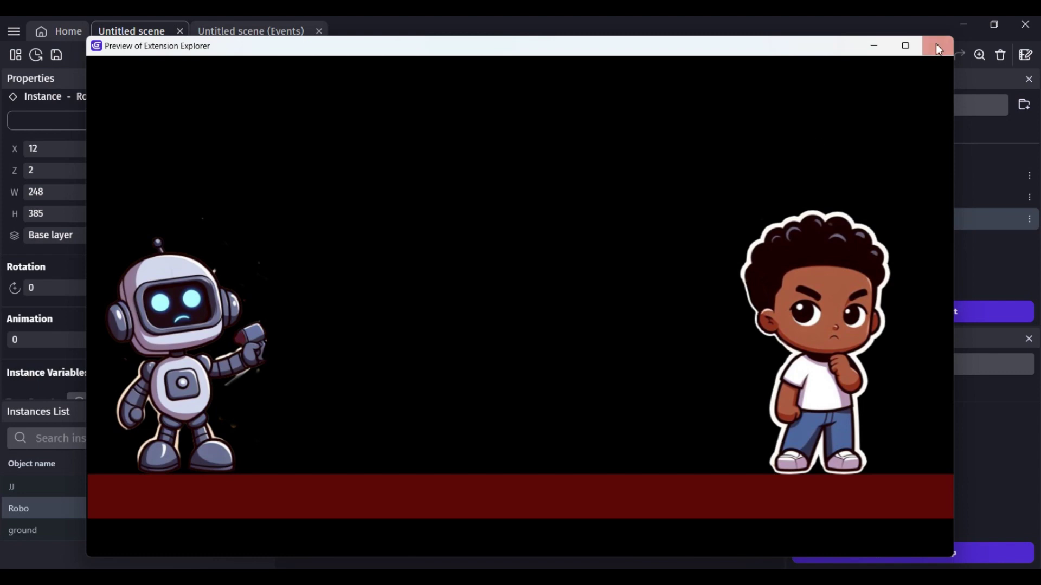
click(14, 31)
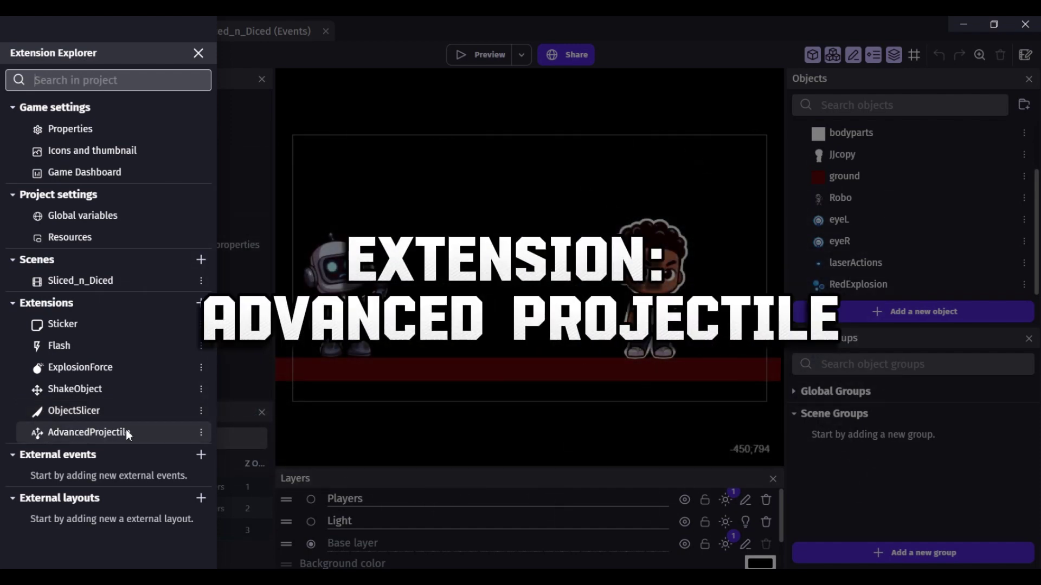
Close the Sliced_n_Diced extension list that shows AdvancedProjectile installed.
click(466, 312)
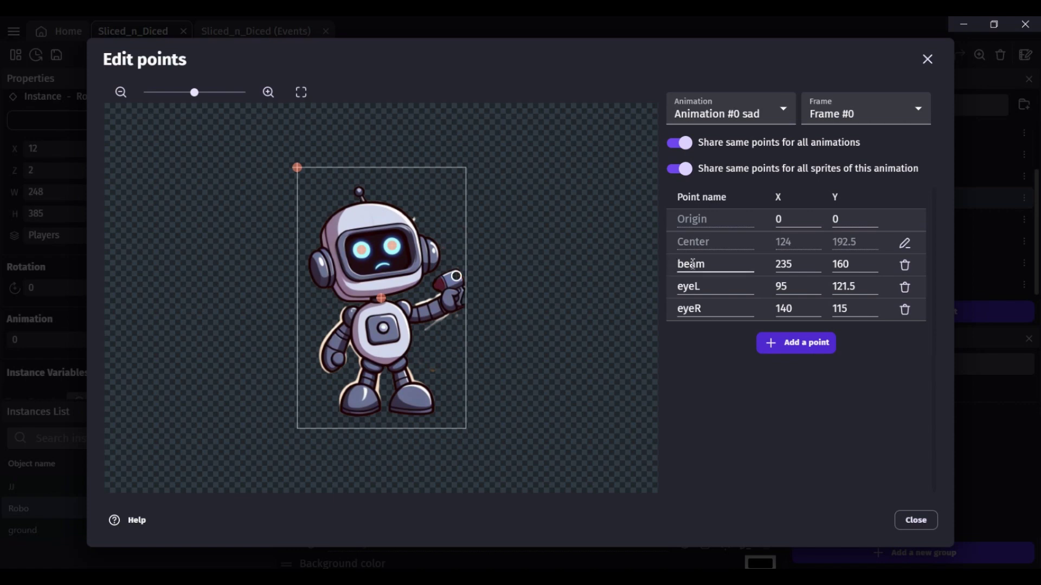
Close Robo's points editor and disable the JJ–laserActions collision event, keeping the Space-key laser event active.
click(916, 521)
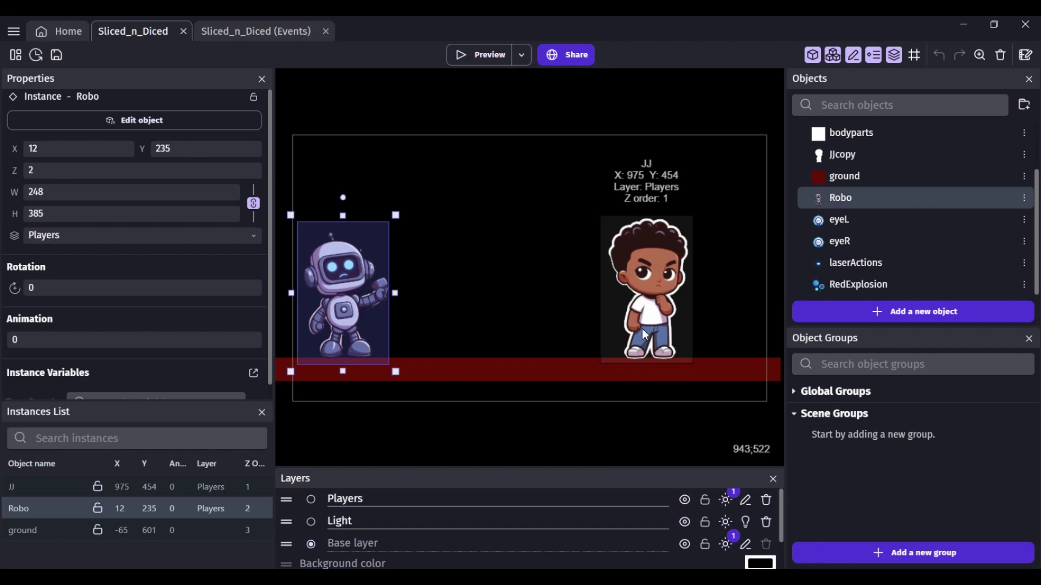
key(d)
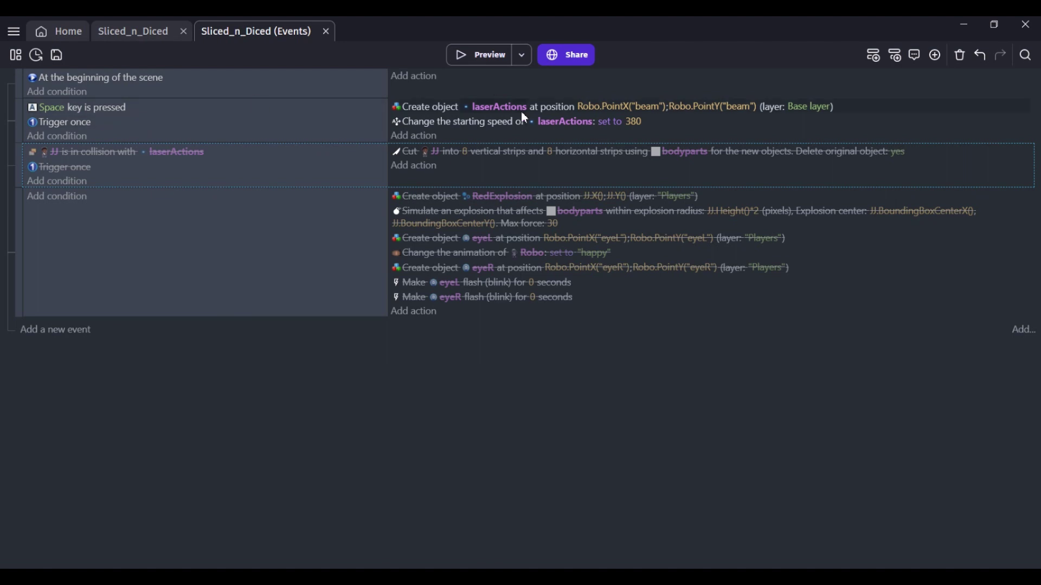
Change the Create laserActions action's X position to Robo.PointX("beam").
double_click(888, 112)
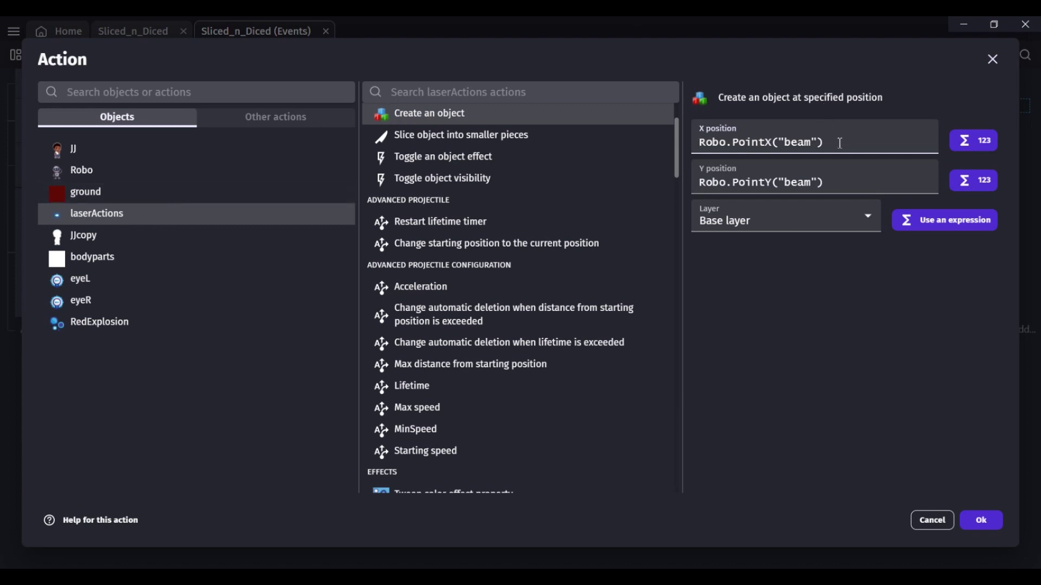
key(ctrl+a)
key(BackSpace)
text(R)
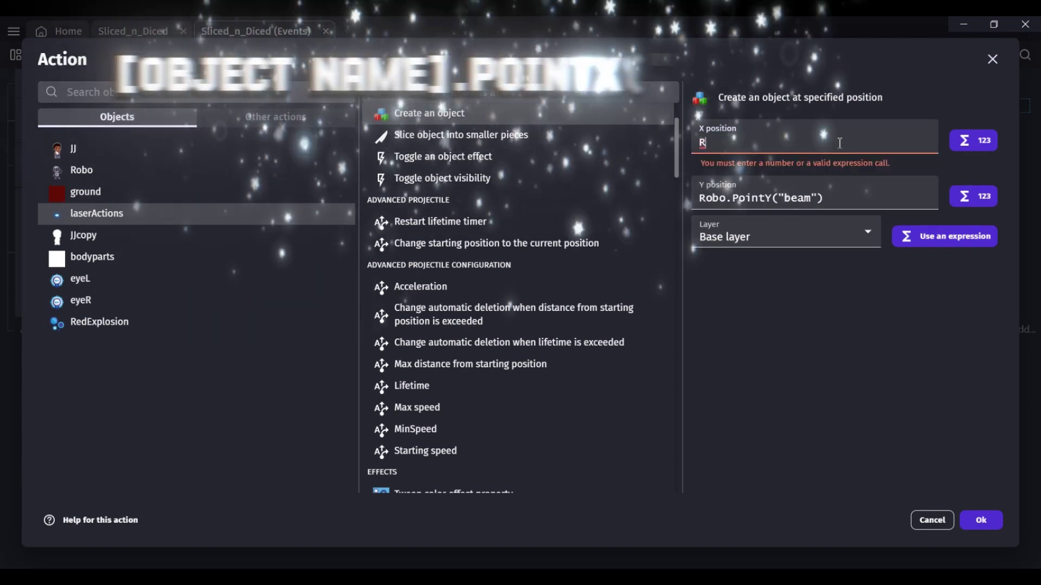
text(obo.point)
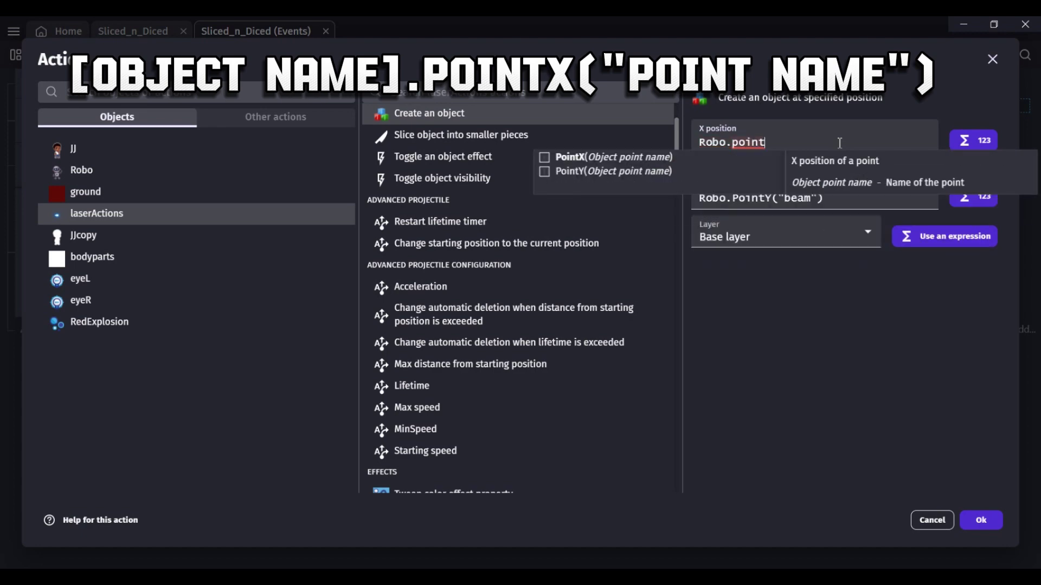
click(600, 157)
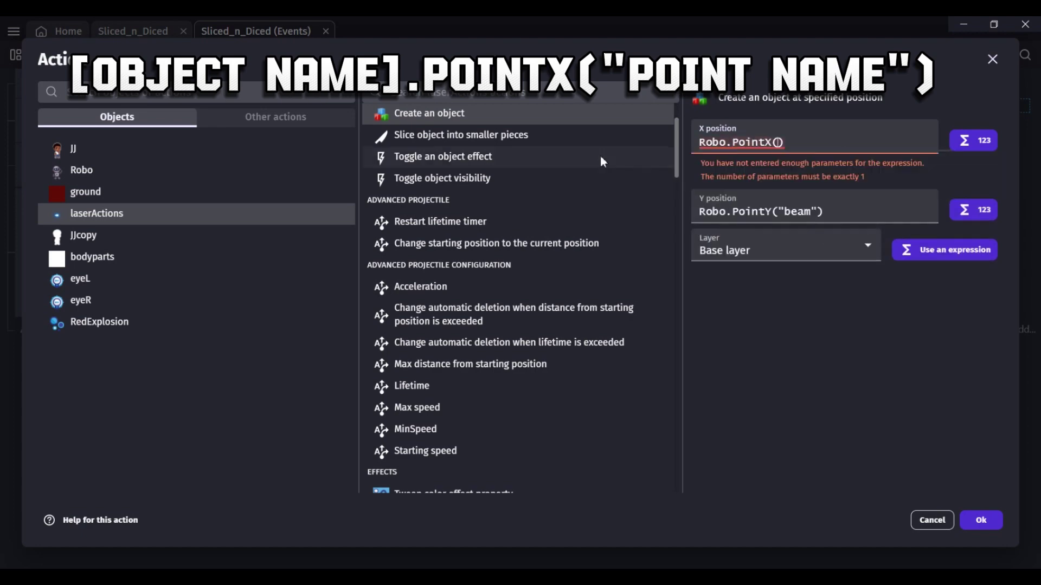
text("")
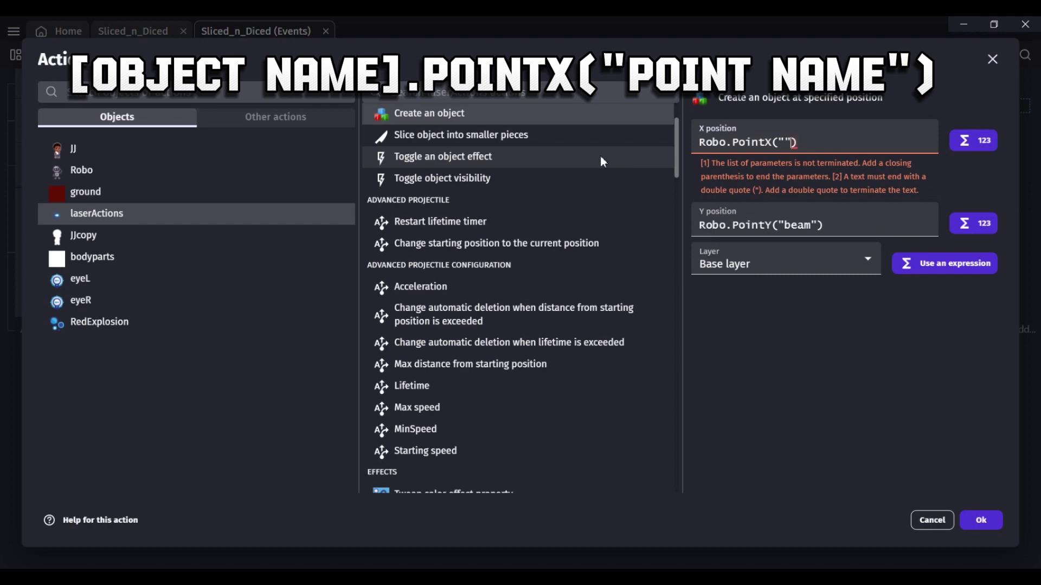
click(717, 158)
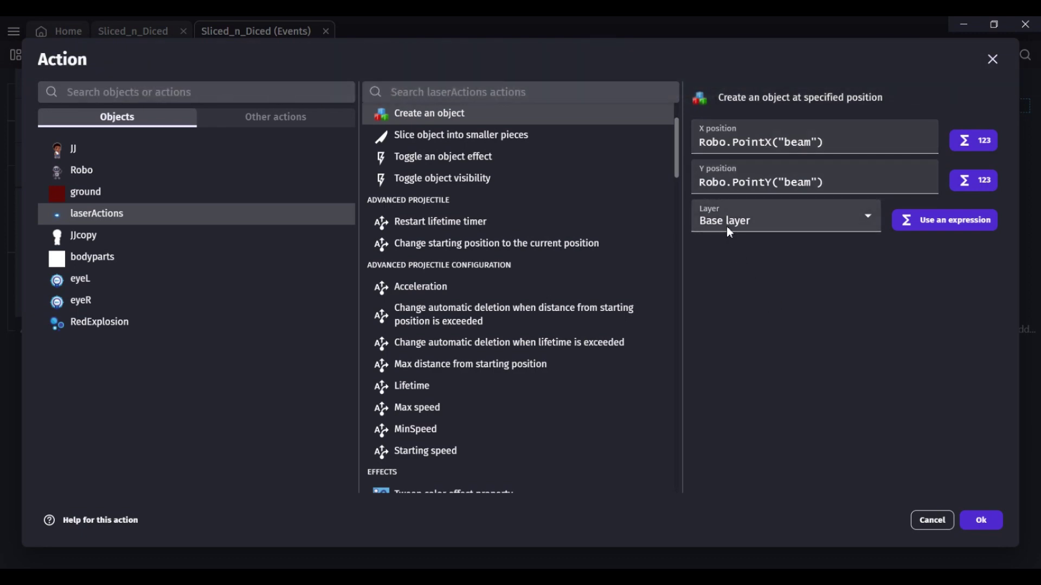
click(986, 519)
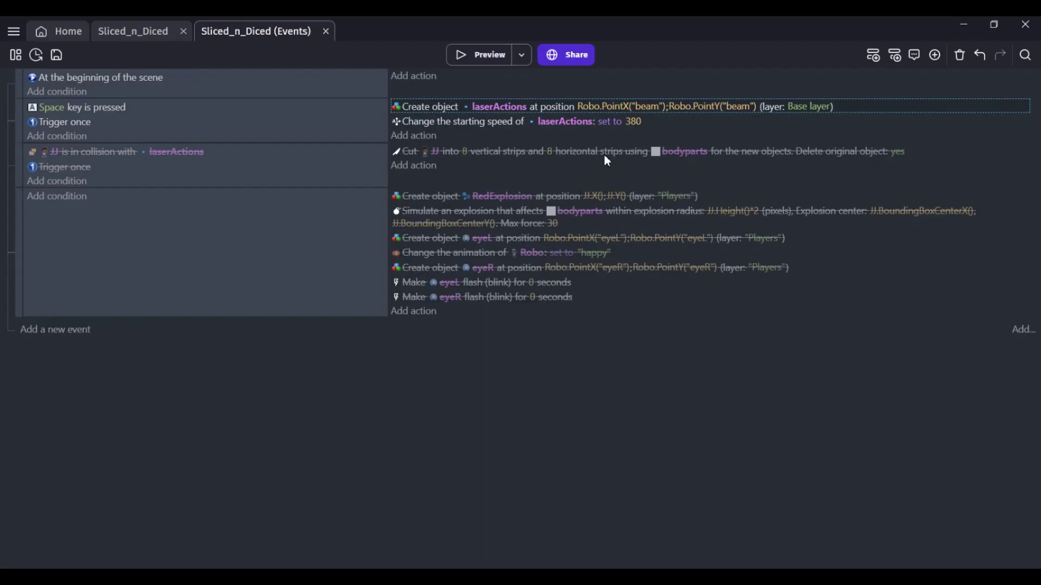
Change the laserActions starting speed action's value from 380 to 80.
double_click(670, 126)
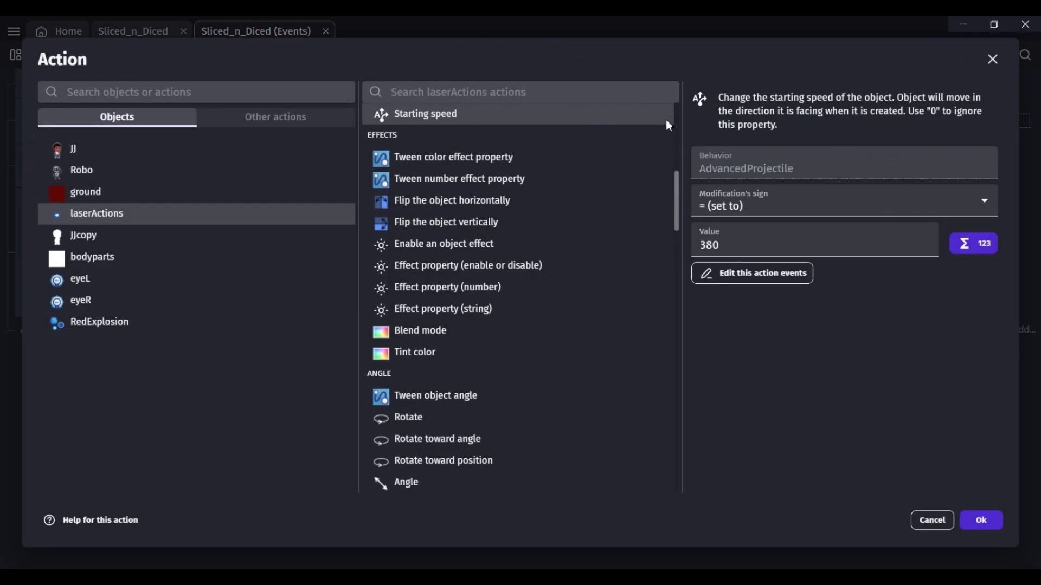
click(602, 94)
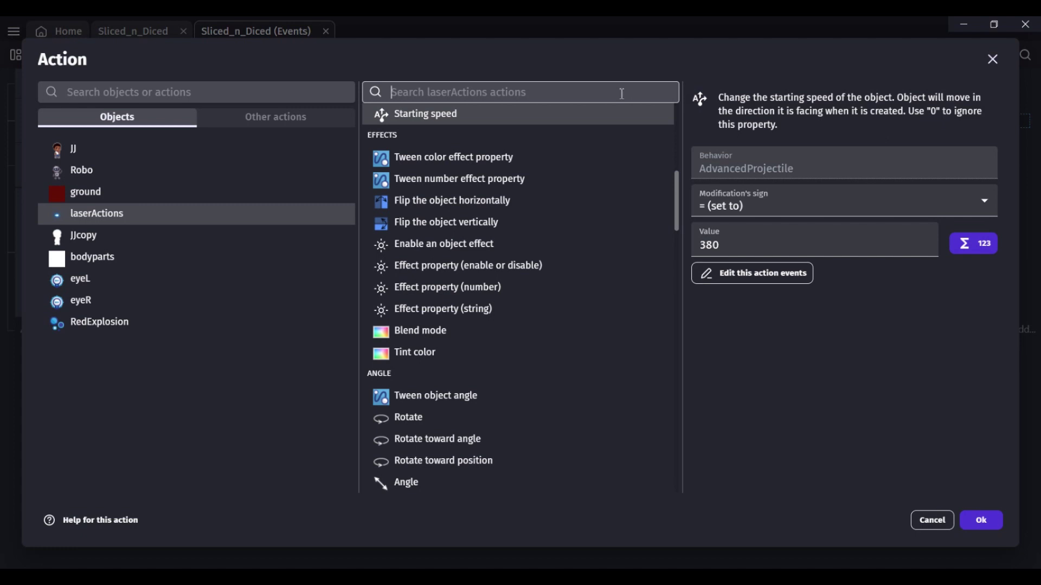
text(projectile)
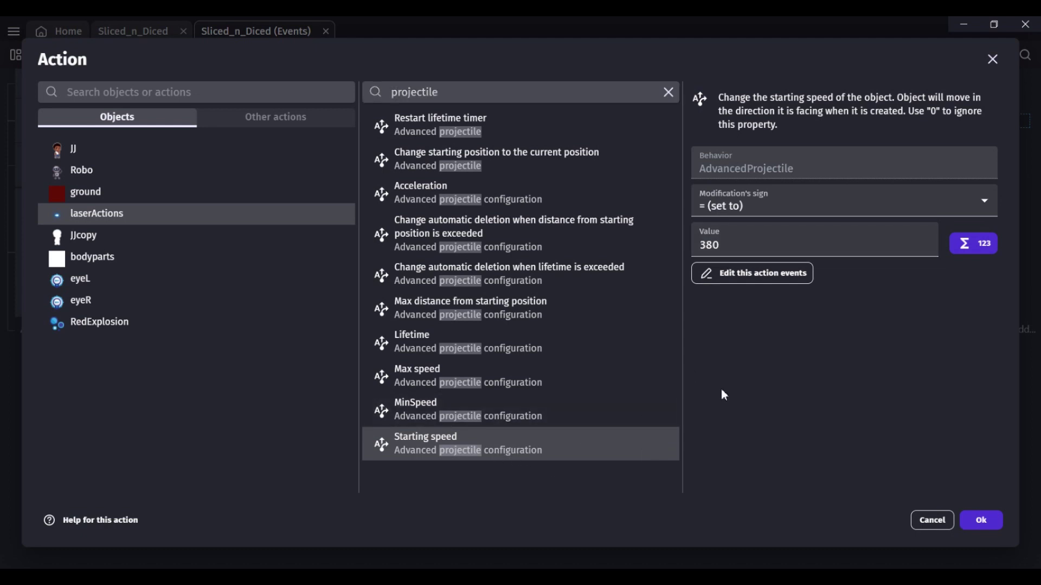
click(706, 247)
key(BackSpace)
click(992, 528)
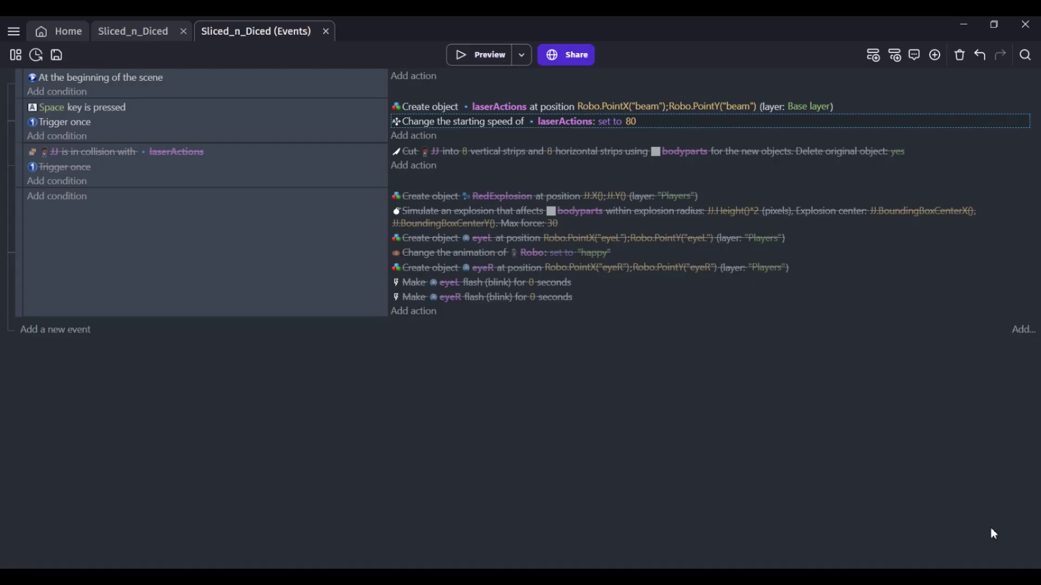
Preview the game and fire a laser with Space to test the speed of 80.
click(493, 58)
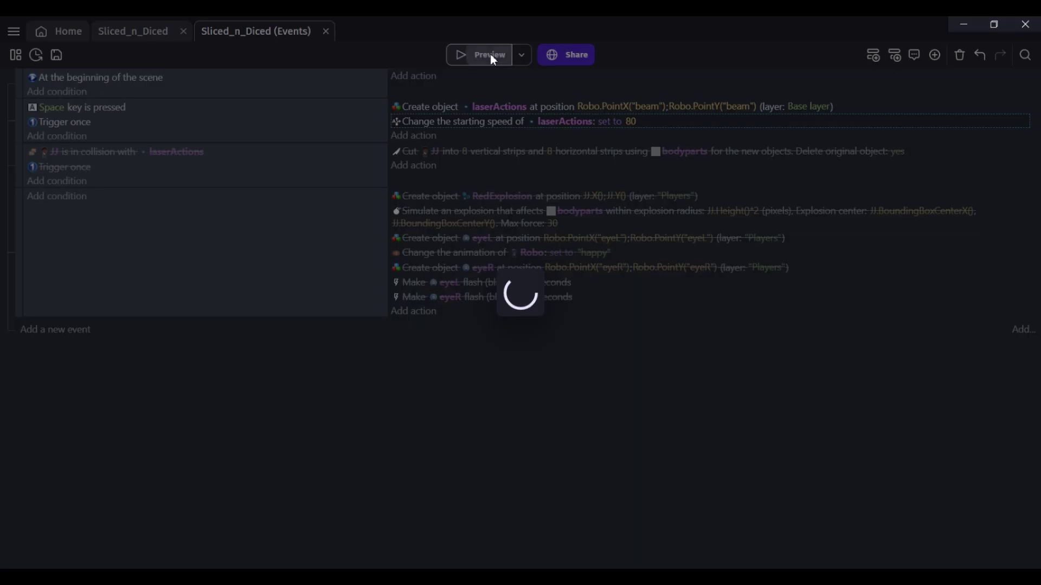
key(space)
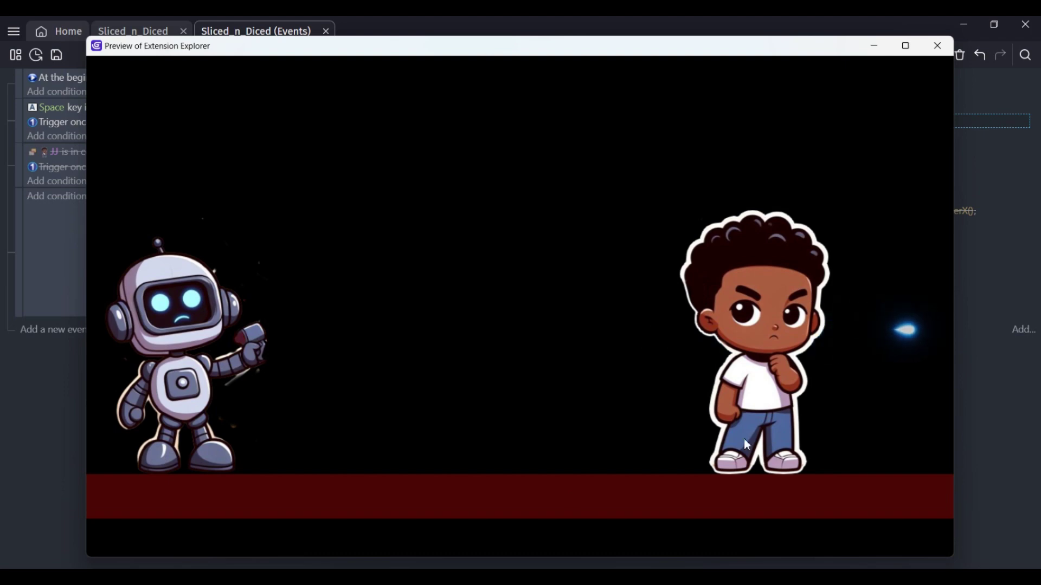
click(937, 49)
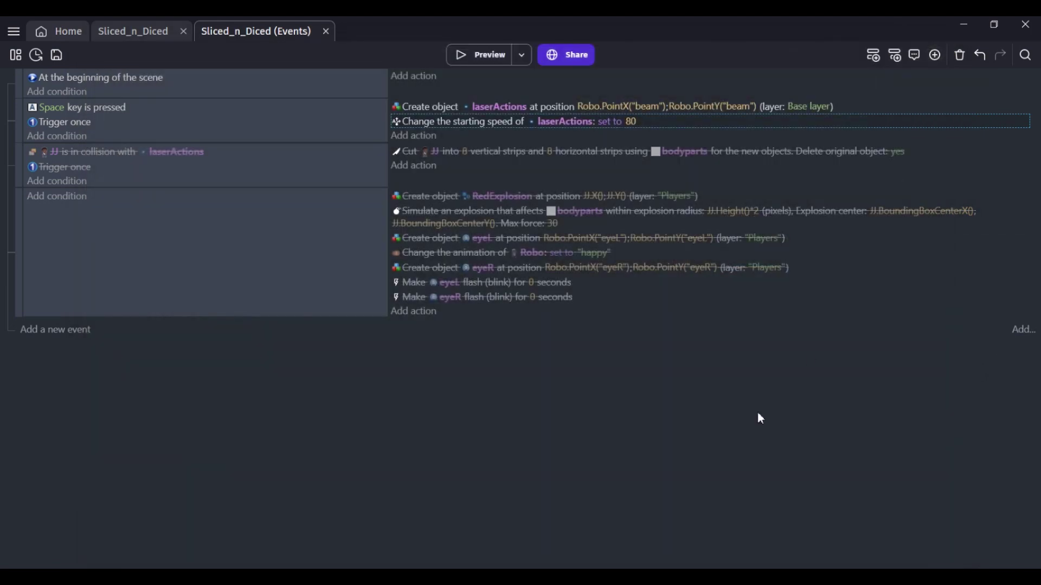
Restore the starting speed to 380, then preview again and fire a laser toward JJ.
click(632, 123)
click(637, 153)
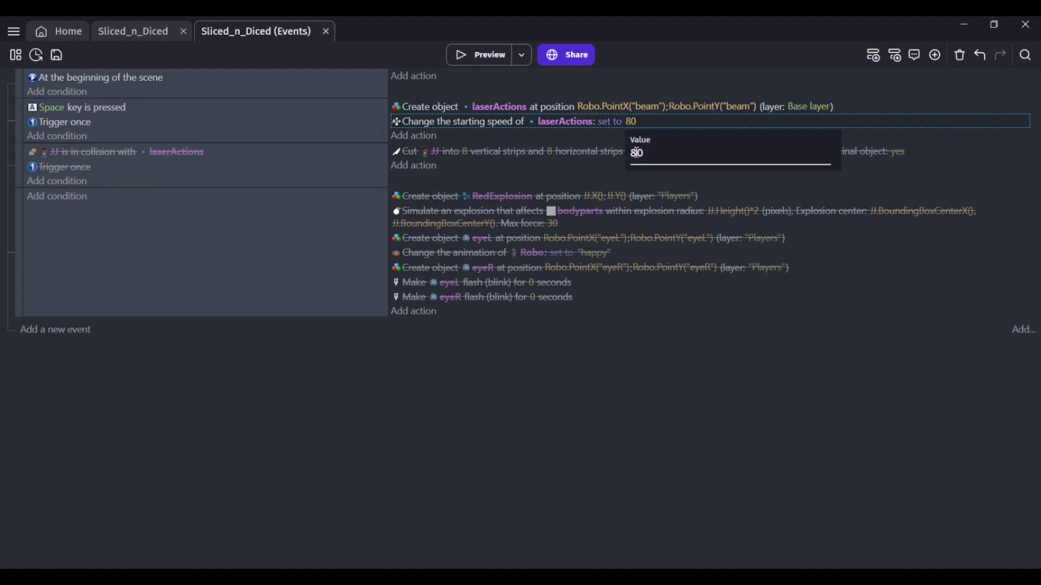
text(3)
click(650, 359)
click(487, 55)
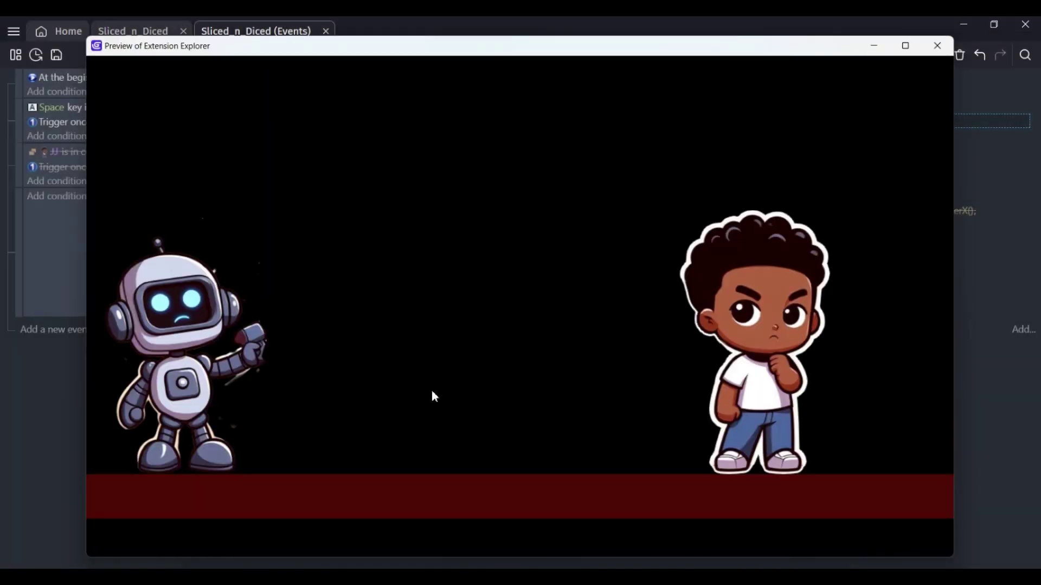
key(space)
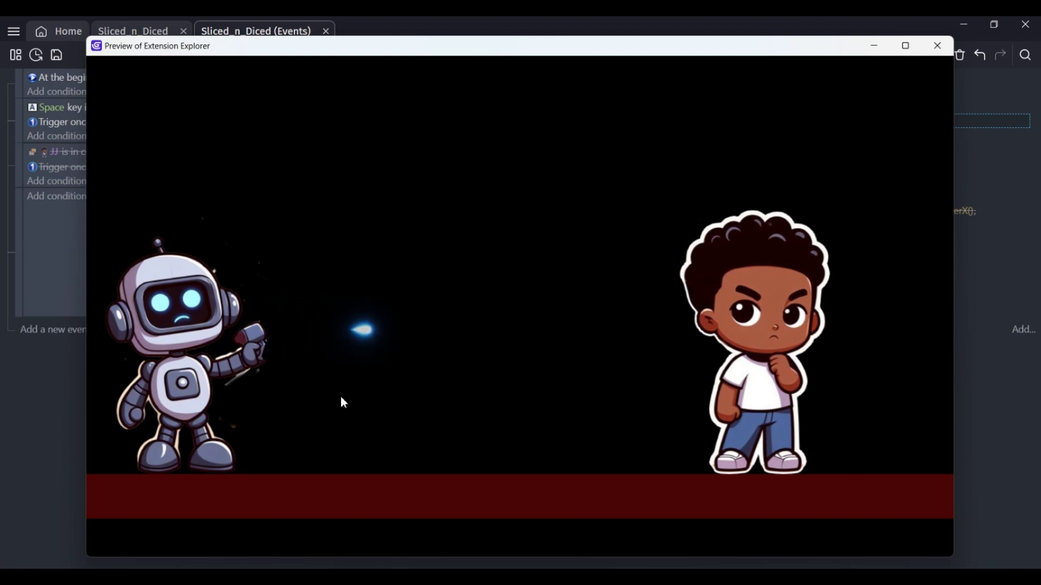